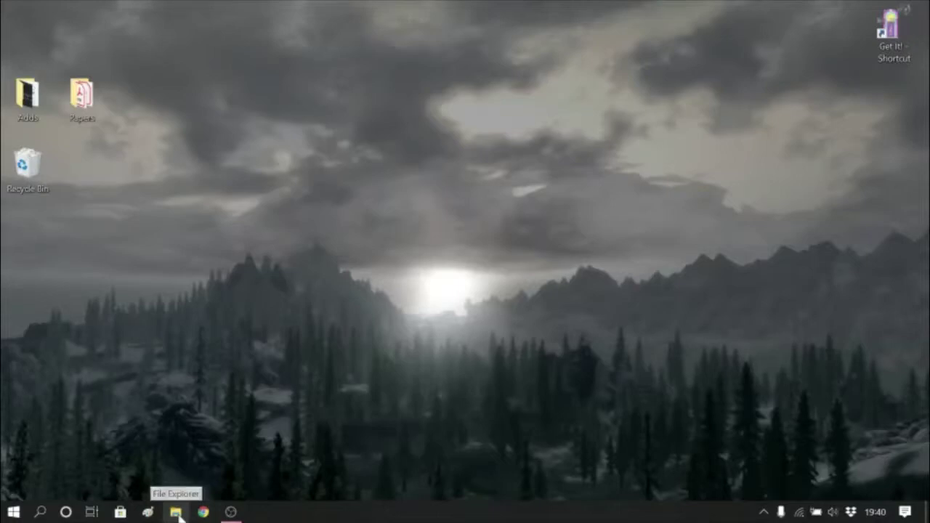
# Open File Explorer, collapse Quick access in the folder tree, and collapse and re-expand the Desktop branch
pyautogui.click(176, 513)
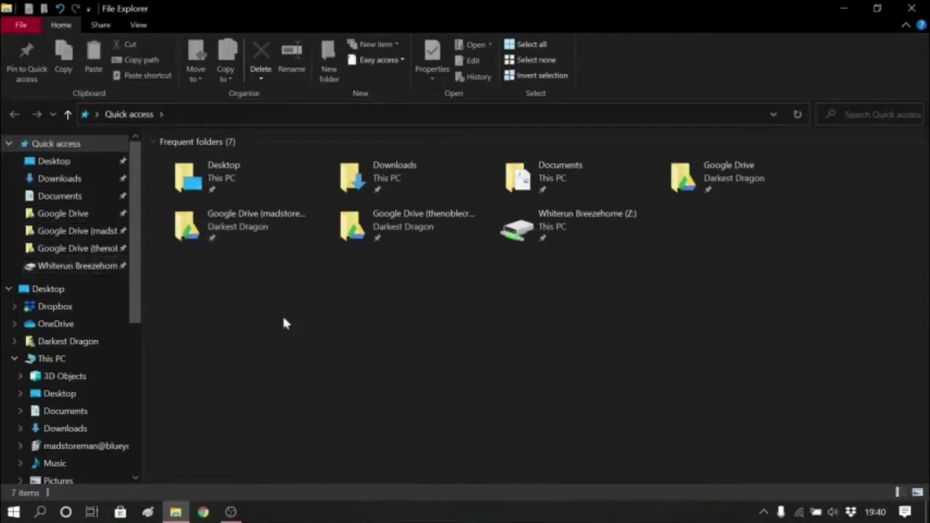
pyautogui.click(10, 146)
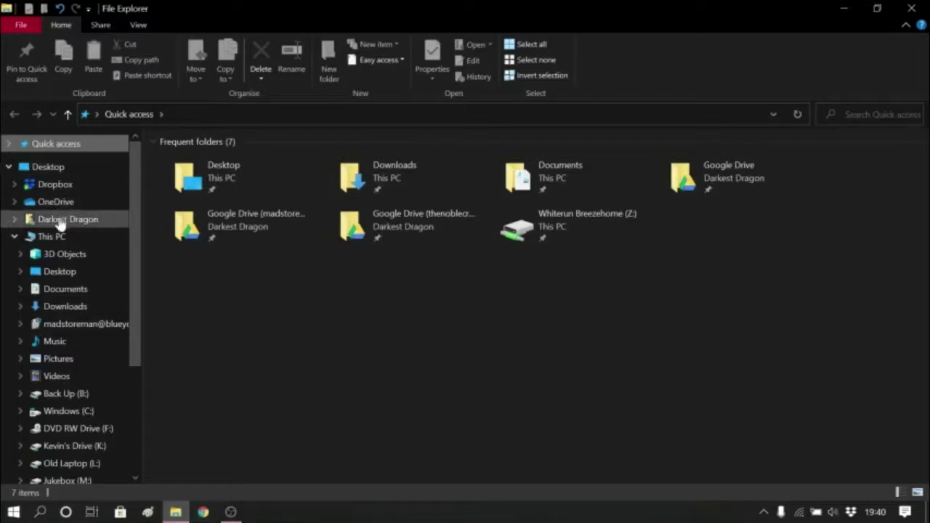
pyautogui.click(9, 167)
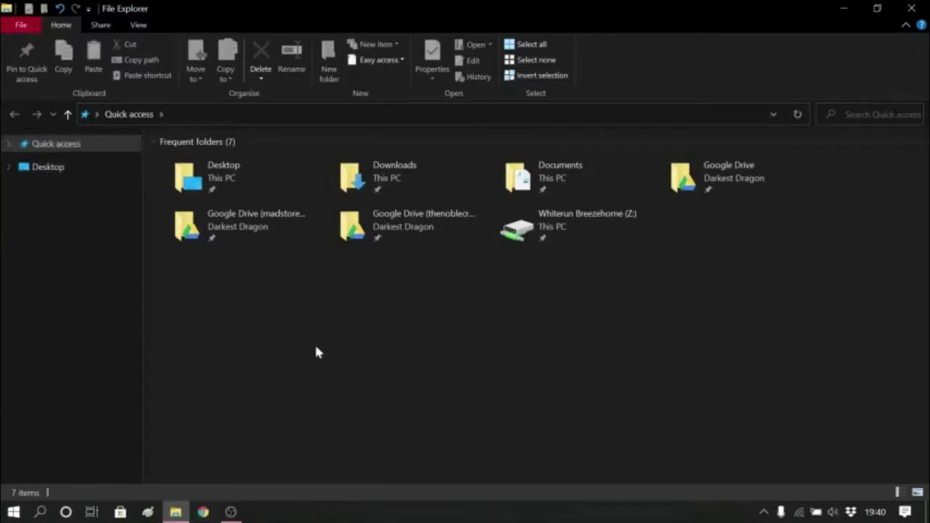
pyautogui.click(11, 168)
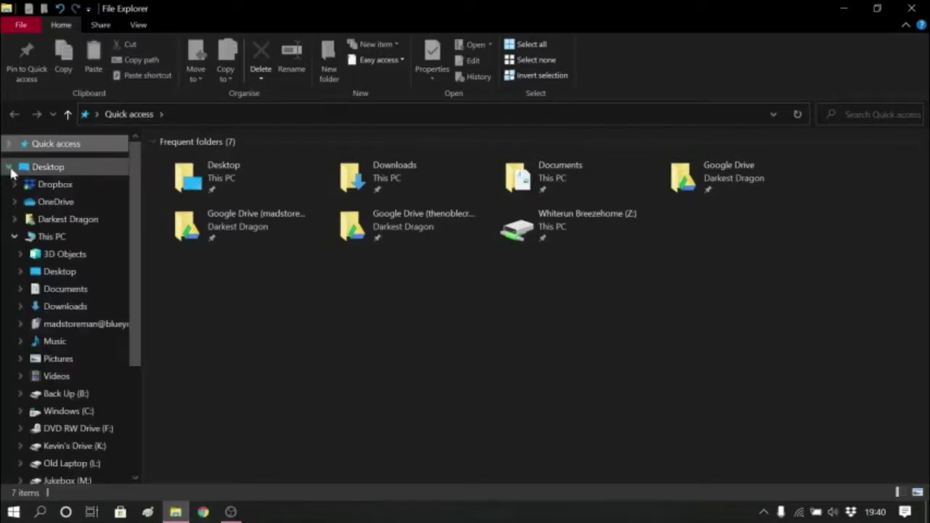
# Show the contents of This PC and collapse its branch in the folder tree, keeping the Desktop branch expanded
pyautogui.click(50, 243)
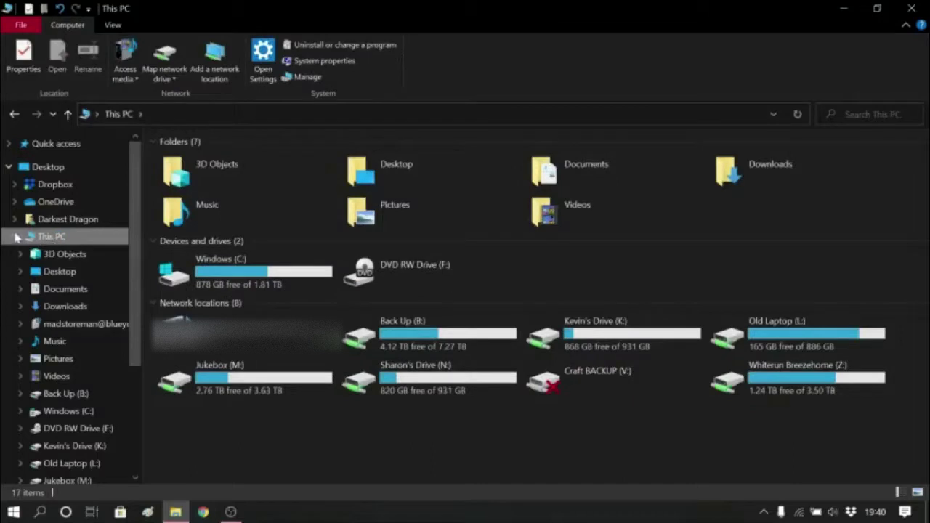
pyautogui.click(14, 237)
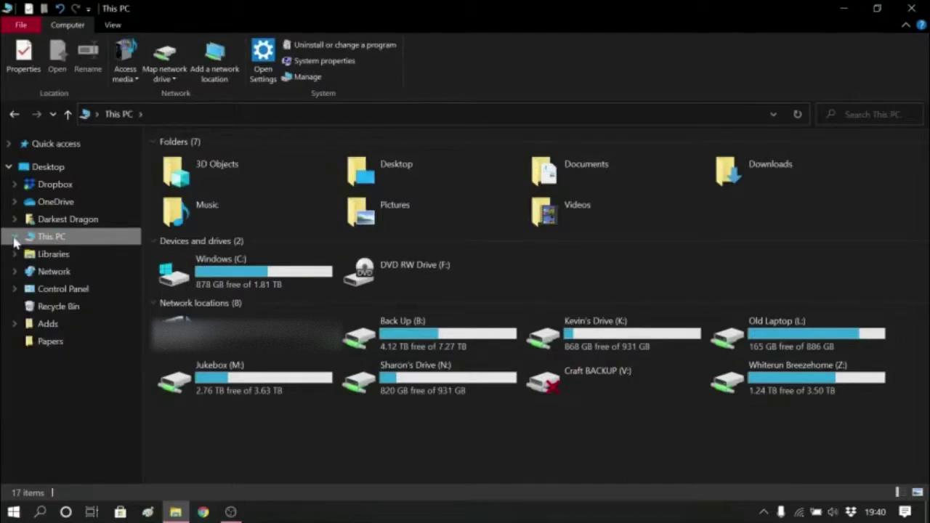
pyautogui.click(14, 237)
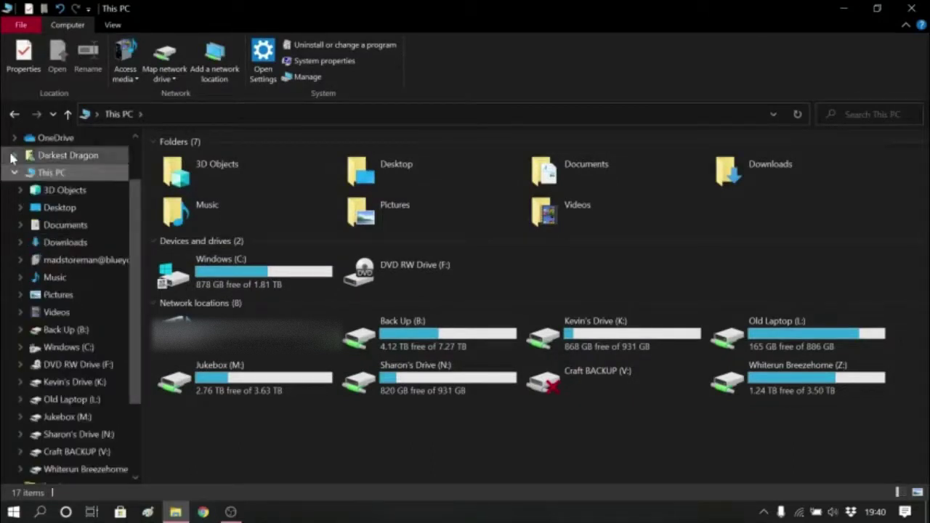
pyautogui.click(16, 173)
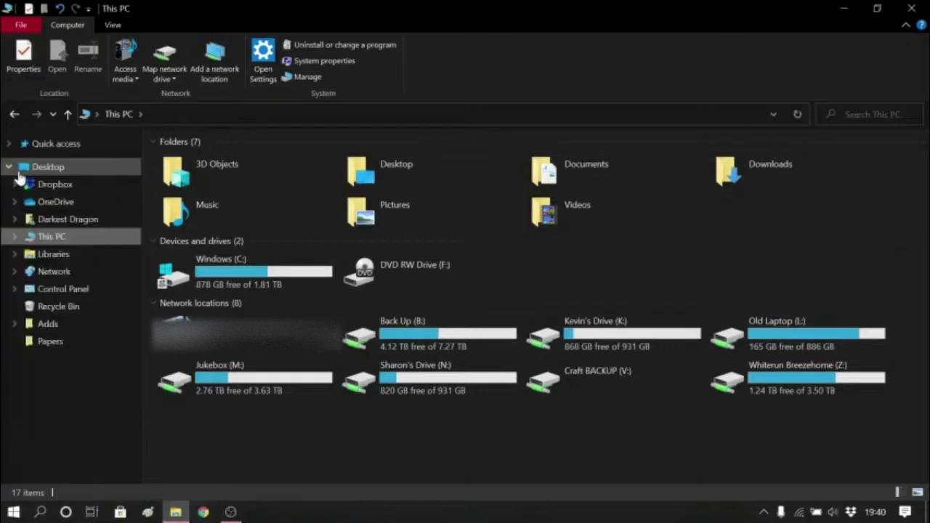
pyautogui.click(9, 168)
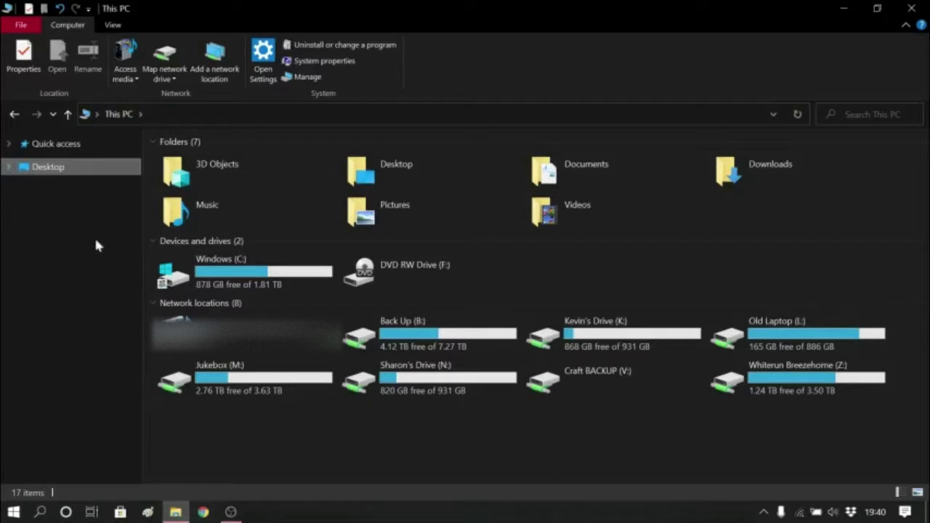
pyautogui.click(9, 167)
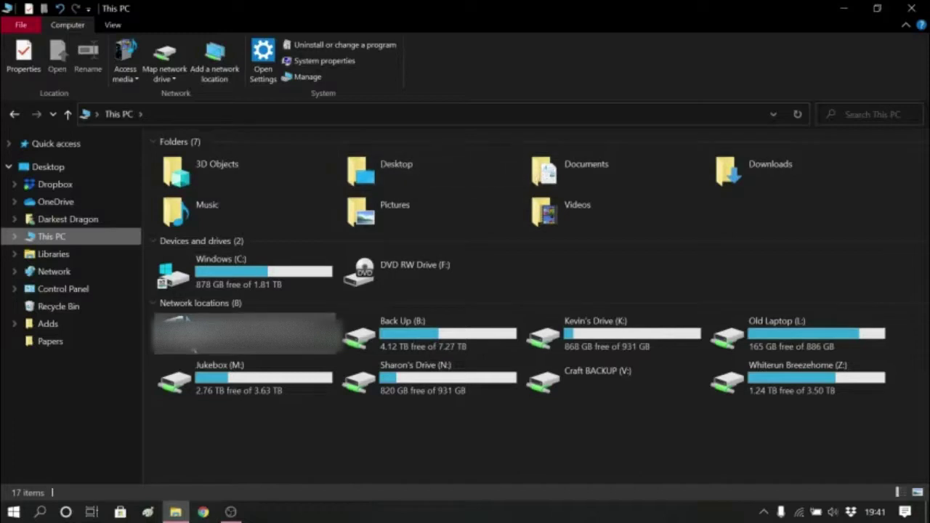
# Select the Windows (C:) drive and the DVD RW Drive (F:) in turn, and clear the selection
pyautogui.click(252, 284)
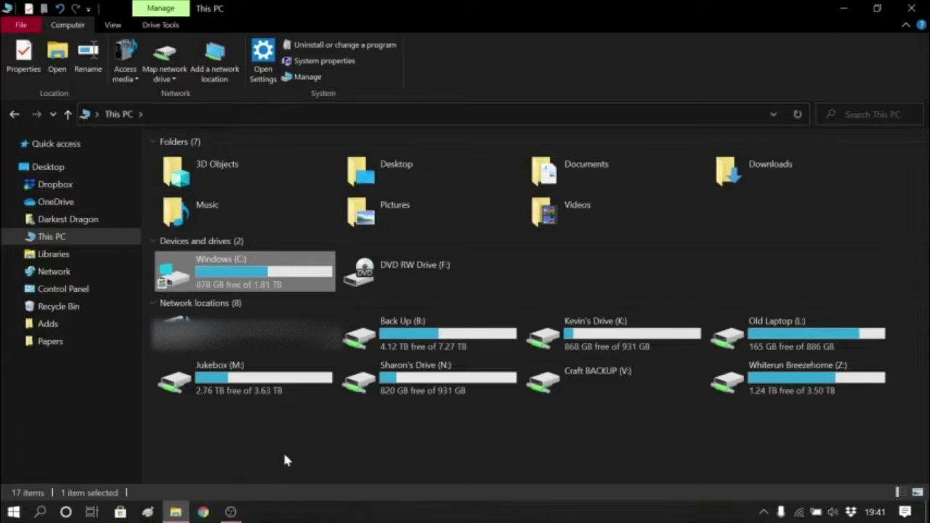
pyautogui.click(418, 271)
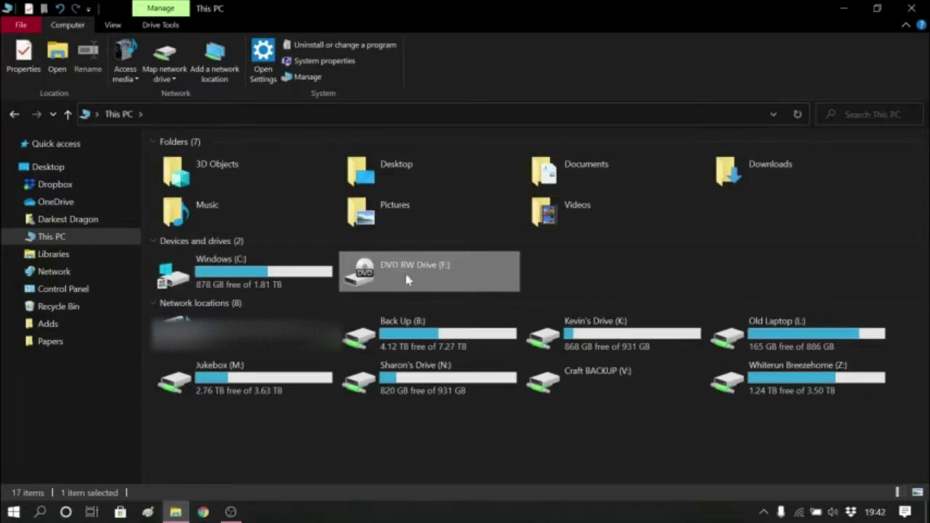
pyautogui.click(622, 276)
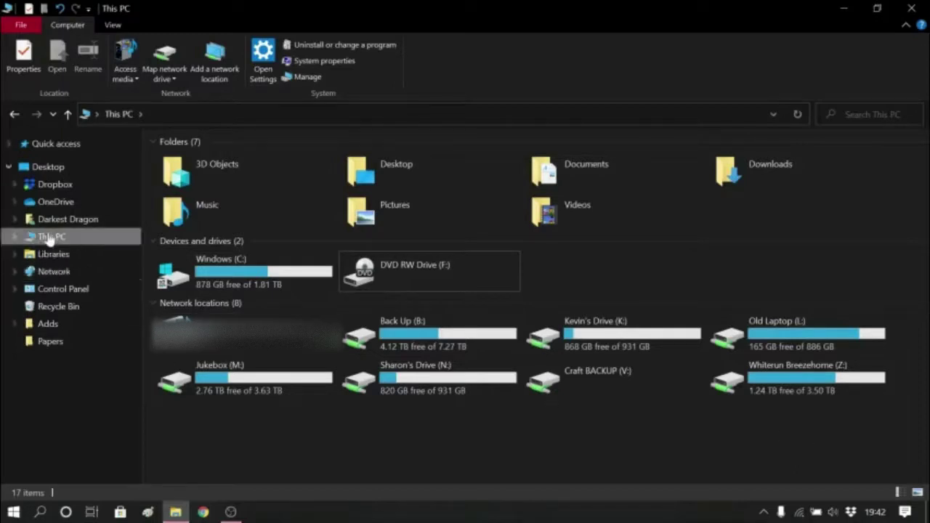
# Select all the network locations together and the Craft BACKUP (V:) drive on its own, and clear the selection
pyautogui.moveTo(823, 413); pyautogui.dragTo(249, 315)
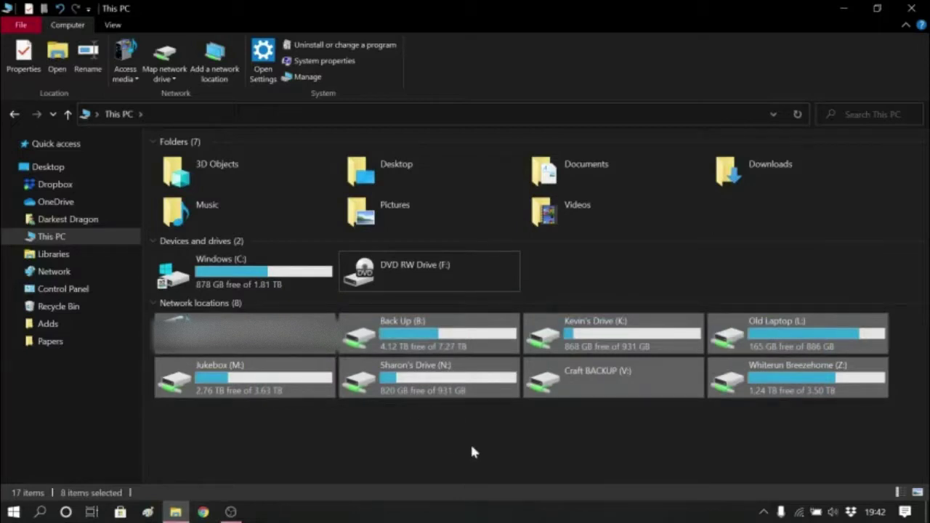
pyautogui.click(686, 434)
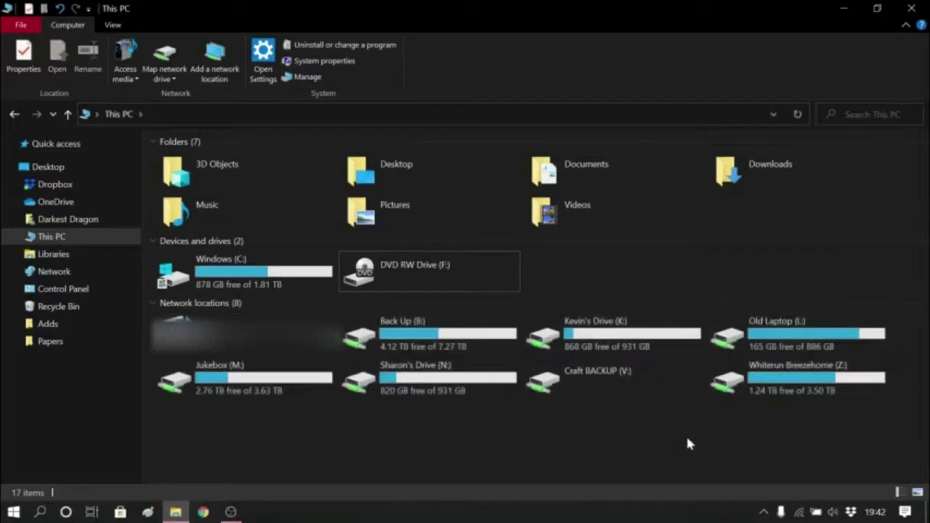
pyautogui.click(588, 385)
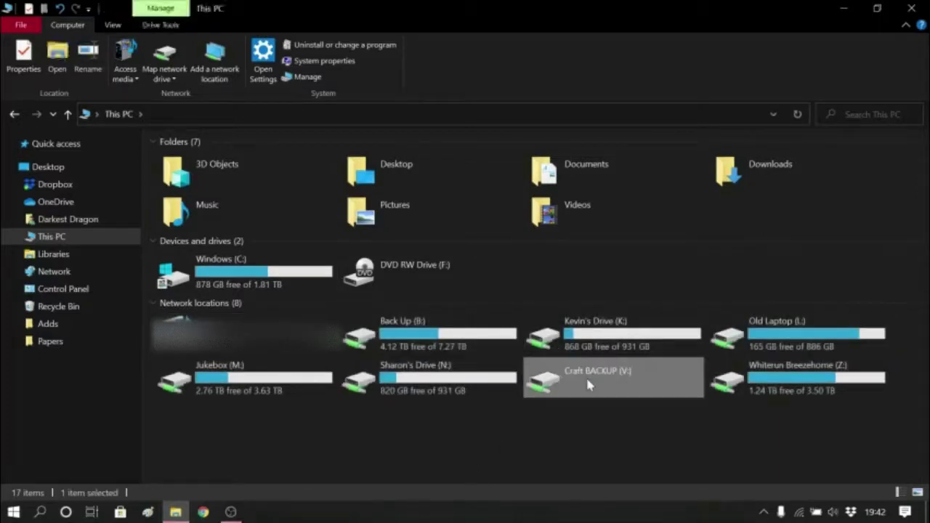
pyautogui.press('Left')
pyautogui.click(585, 380)
pyautogui.click(421, 467)
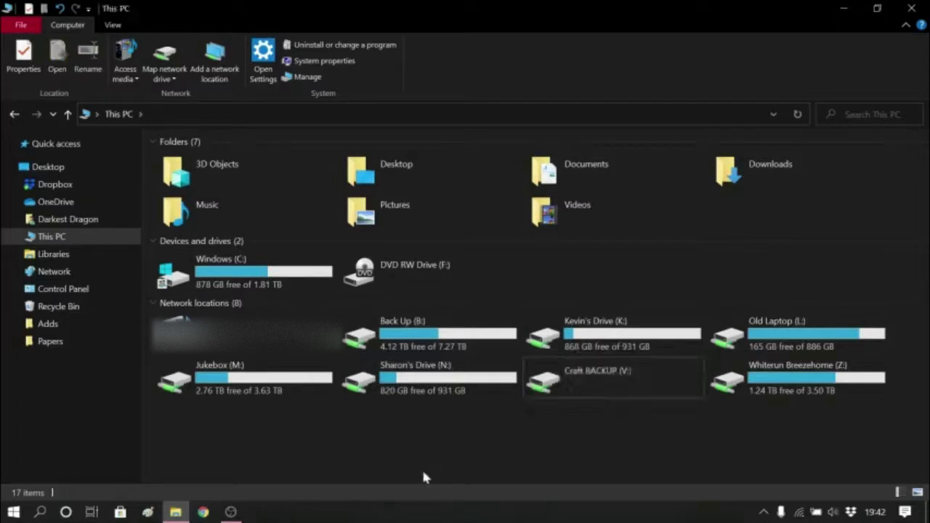
# Expand This PC and Windows (C:) in the folder tree and open the C: drive
pyautogui.click(14, 238)
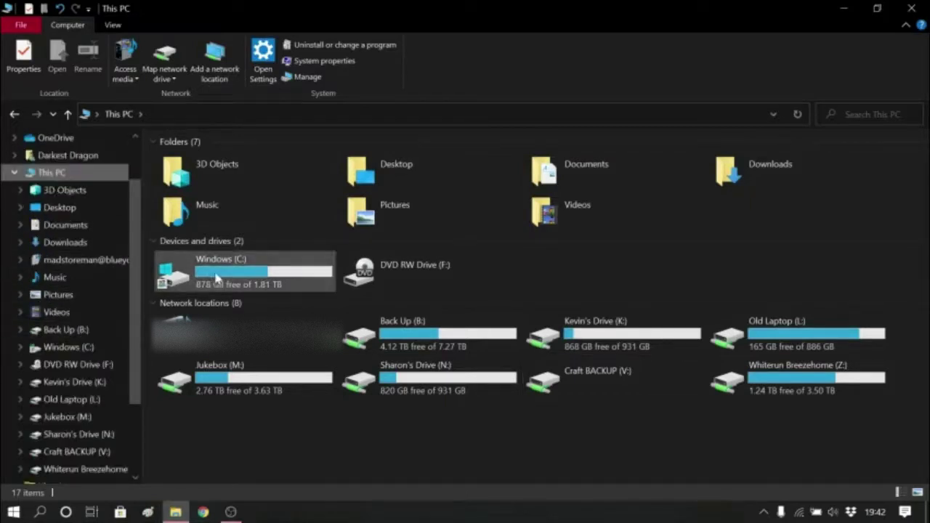
pyautogui.click(20, 348)
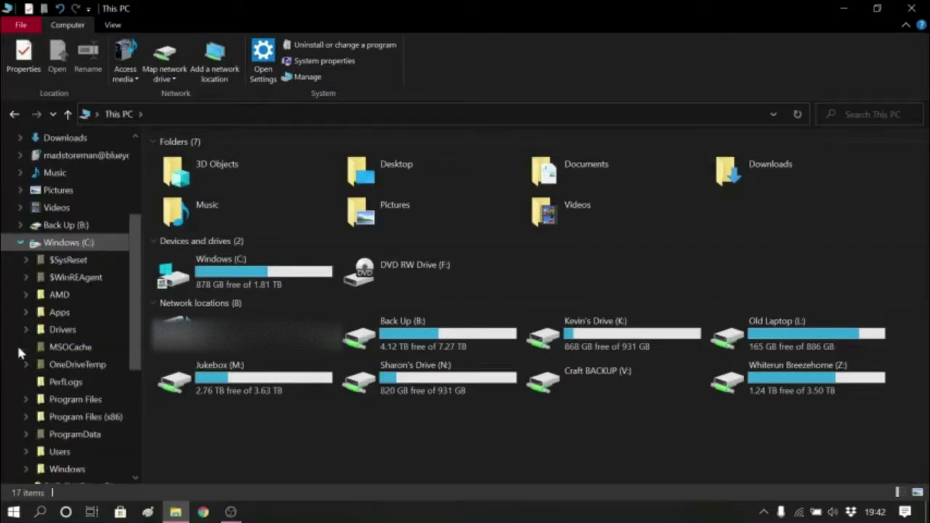
pyautogui.click(68, 245)
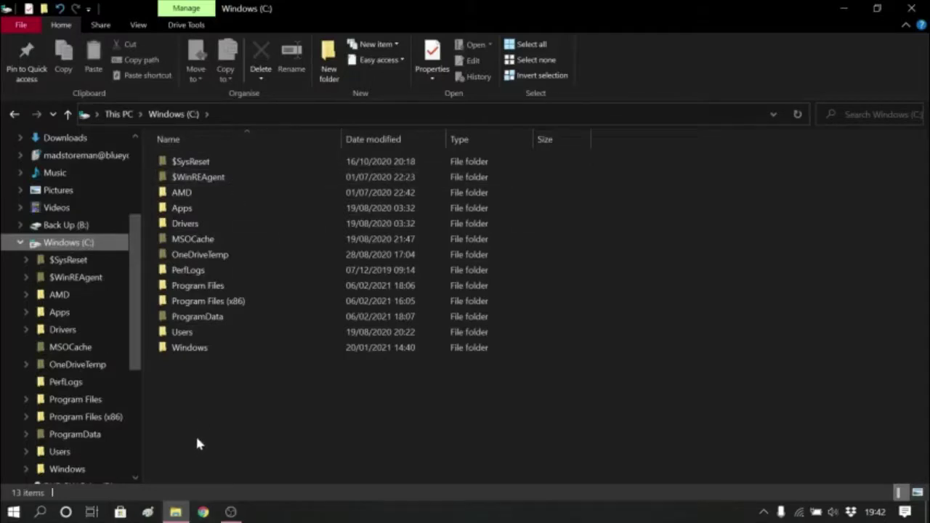
# Preview the C: drive's folders in the Content, List, Small icons, Extra large icons and Tiles layouts
pyautogui.click(143, 25)
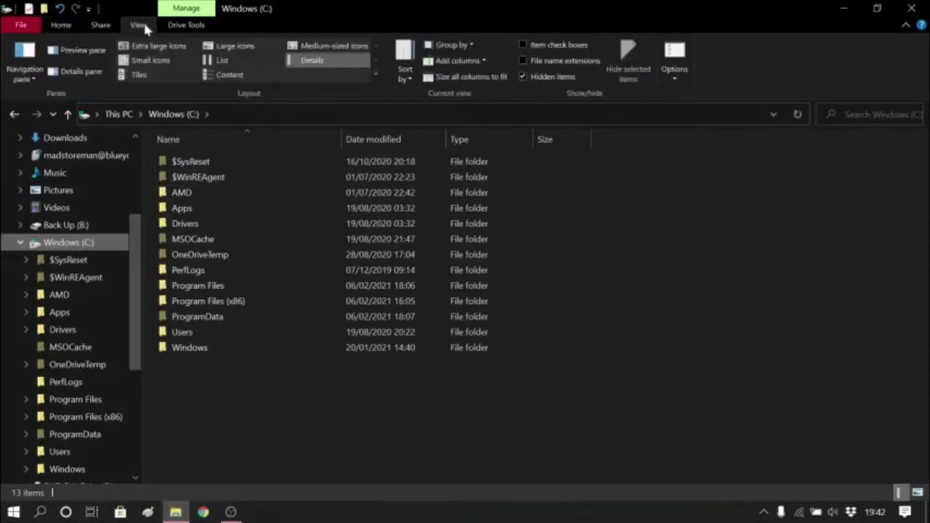
pyautogui.click(242, 78)
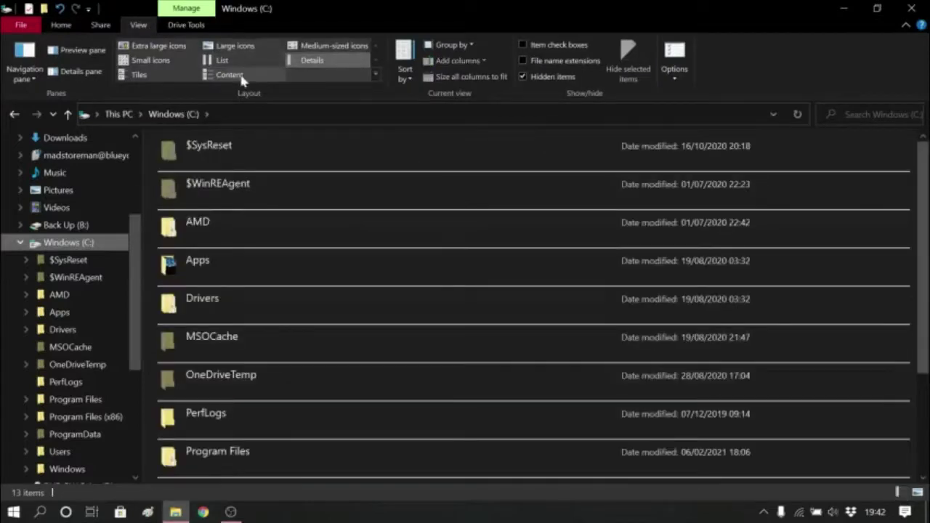
pyautogui.click(225, 62)
pyautogui.click(161, 63)
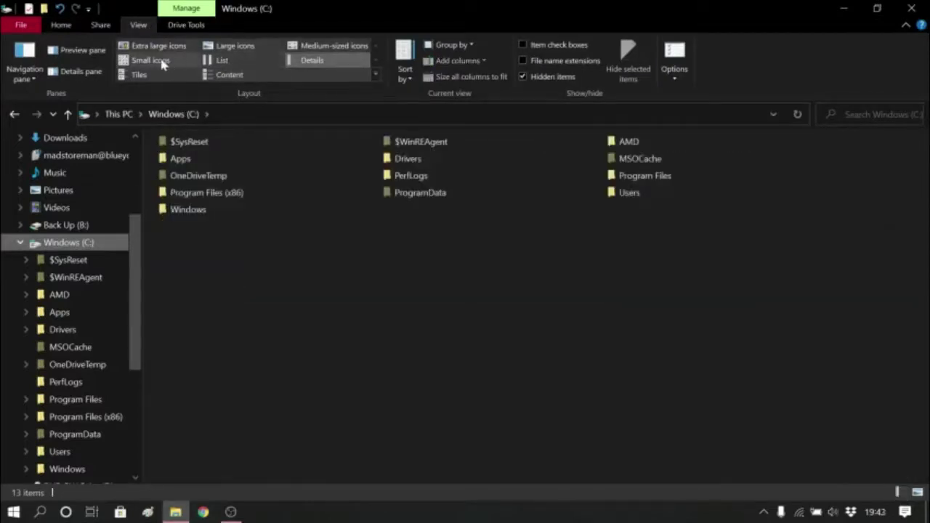
pyautogui.click(159, 46)
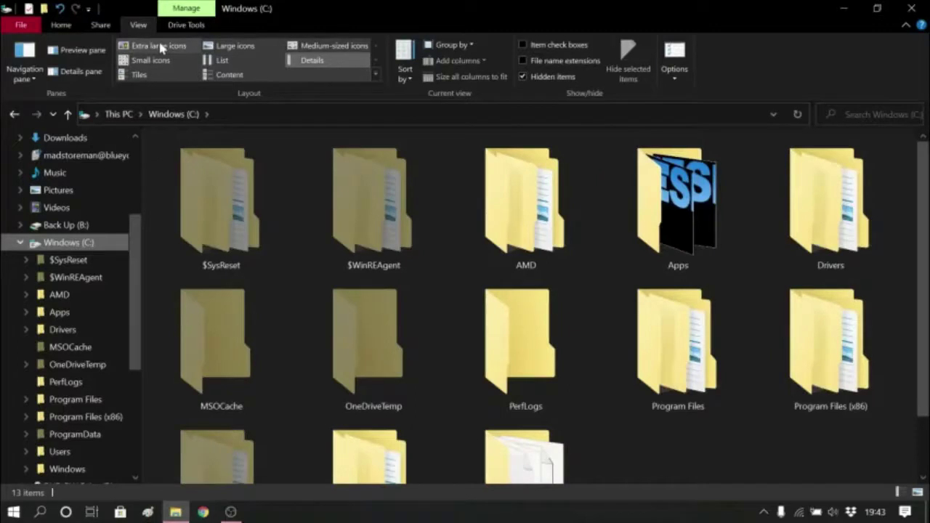
pyautogui.click(142, 74)
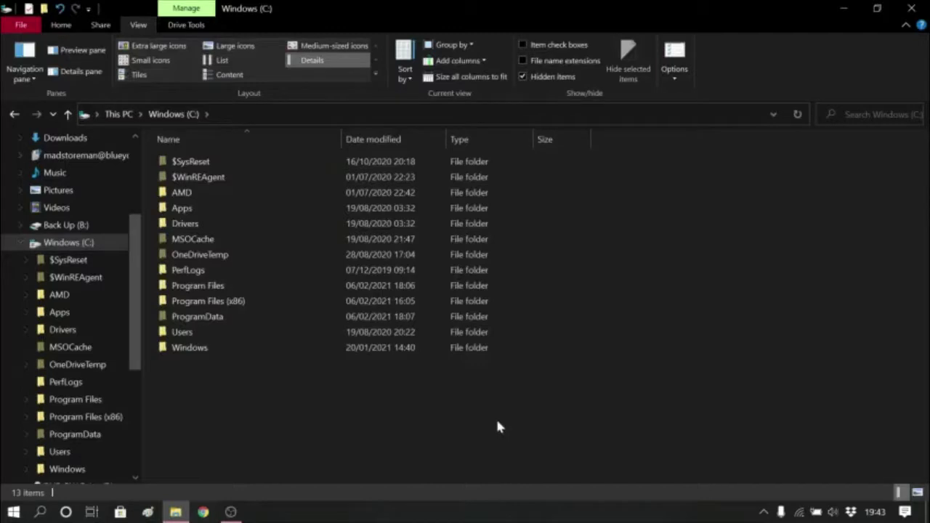
# Open the Users folder on the C: drive and inspect its Default and Public folders
pyautogui.click(185, 335)
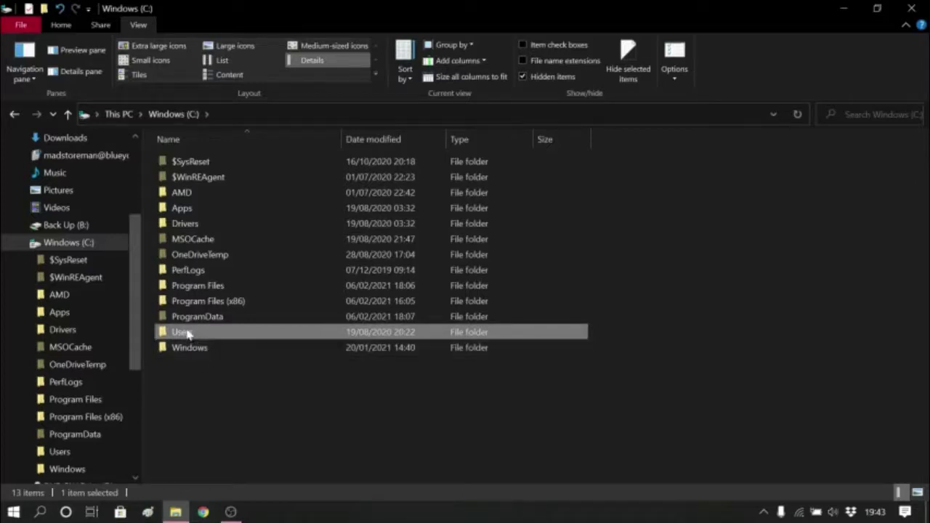
pyautogui.doubleClick(182, 332)
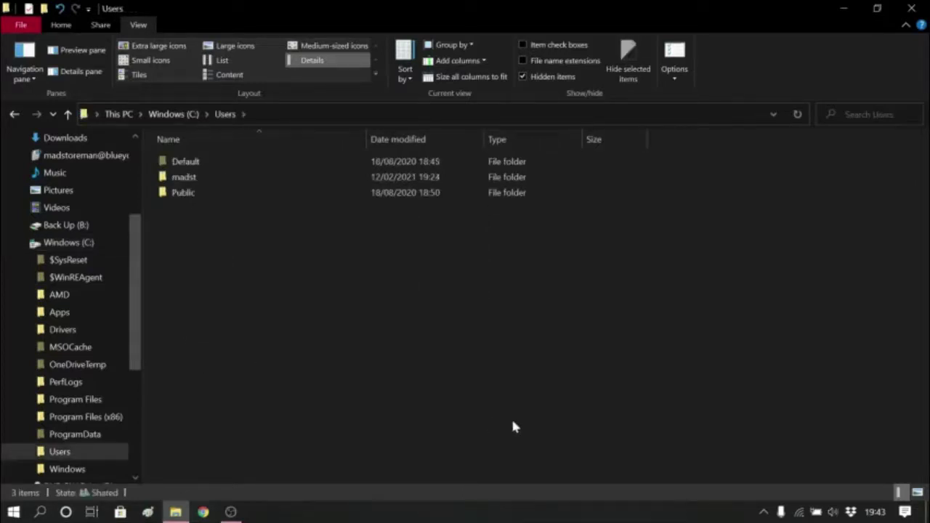
pyautogui.click(194, 161)
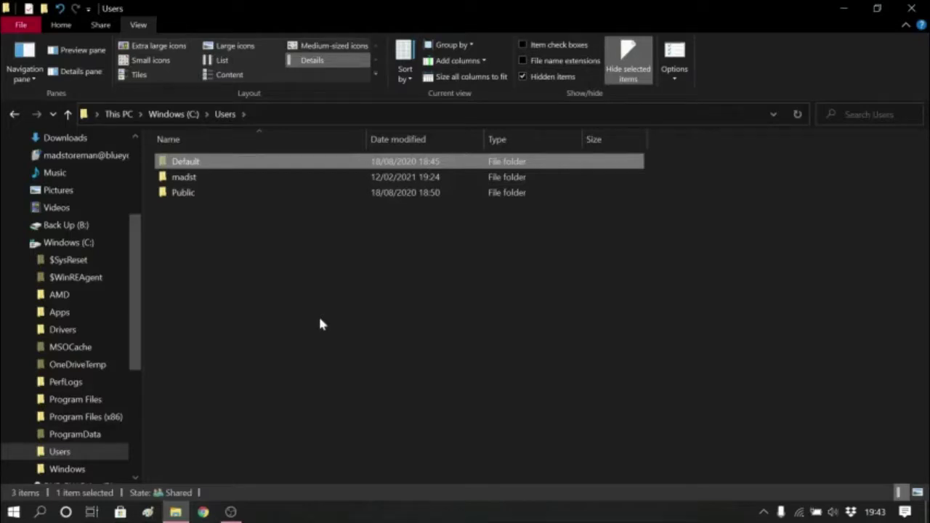
pyautogui.click(179, 193)
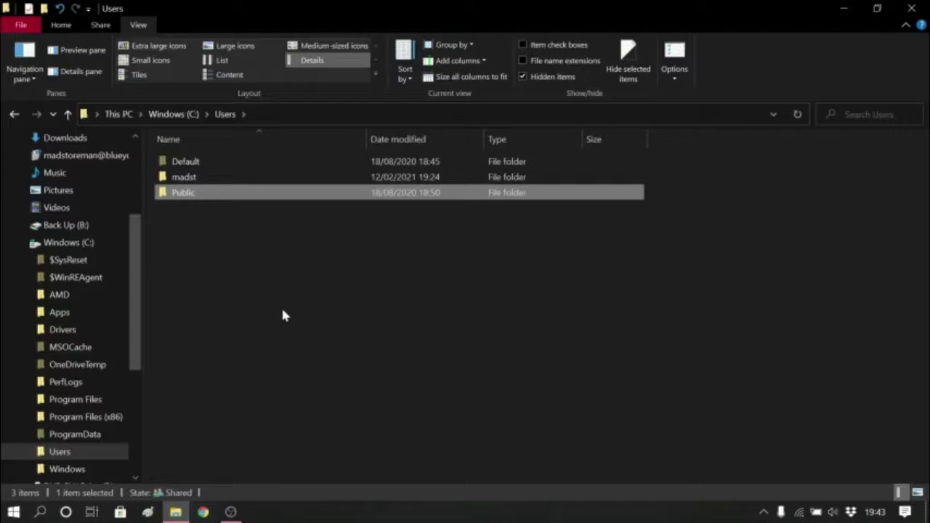
pyautogui.moveTo(185, 198)
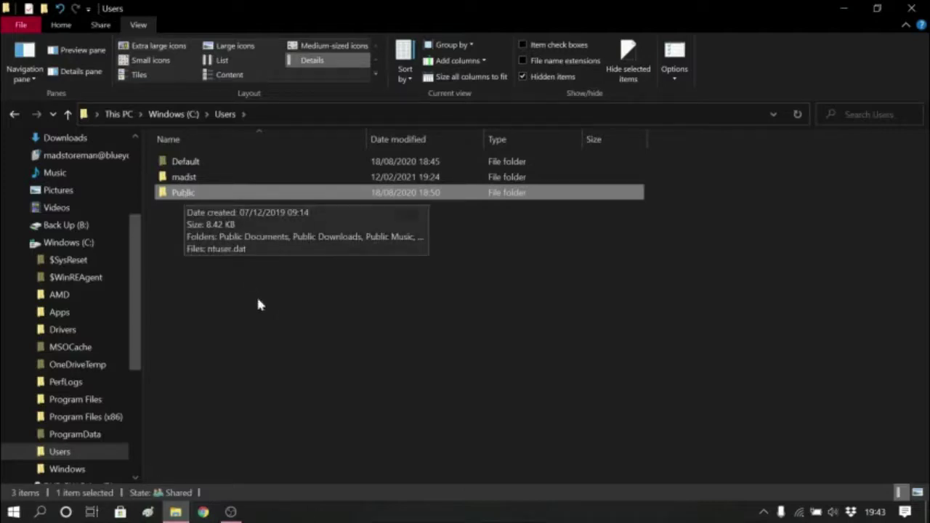
pyautogui.click(257, 295)
# Open the personal account's folder inside Users and look through its contents
pyautogui.doubleClick(191, 179)
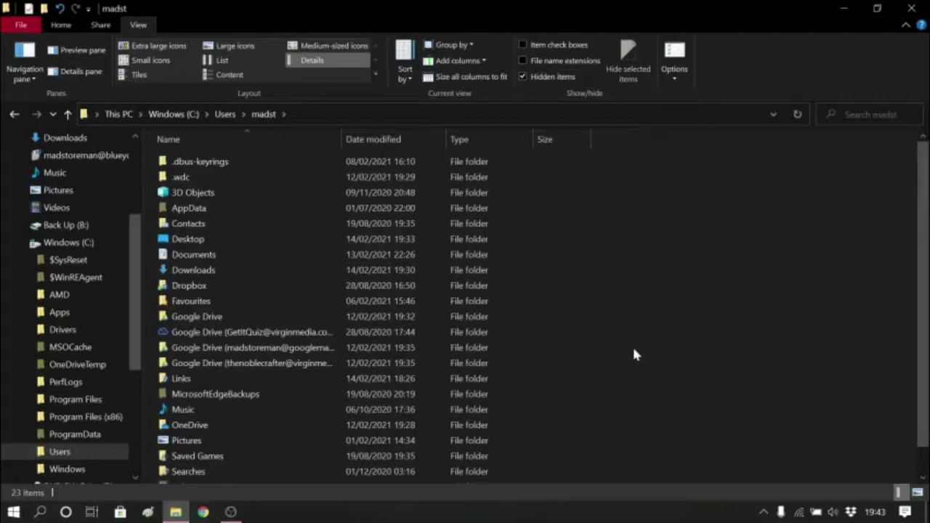
pyautogui.scroll(-1, 635, 354)
pyautogui.scroll(1, 634, 354)
# Open the Desktop folder in the account's folder and select its Adds and Papers folders in turn
pyautogui.moveTo(190, 242)
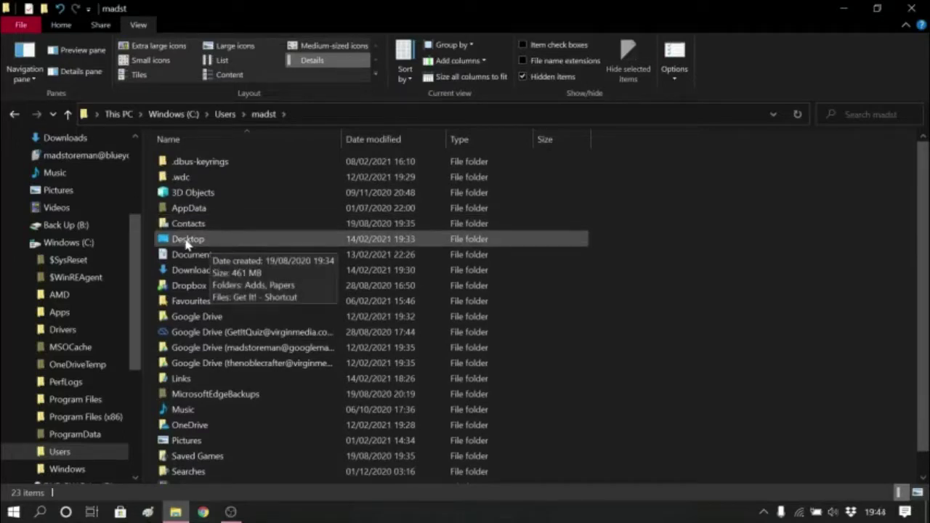
pyautogui.click(188, 243)
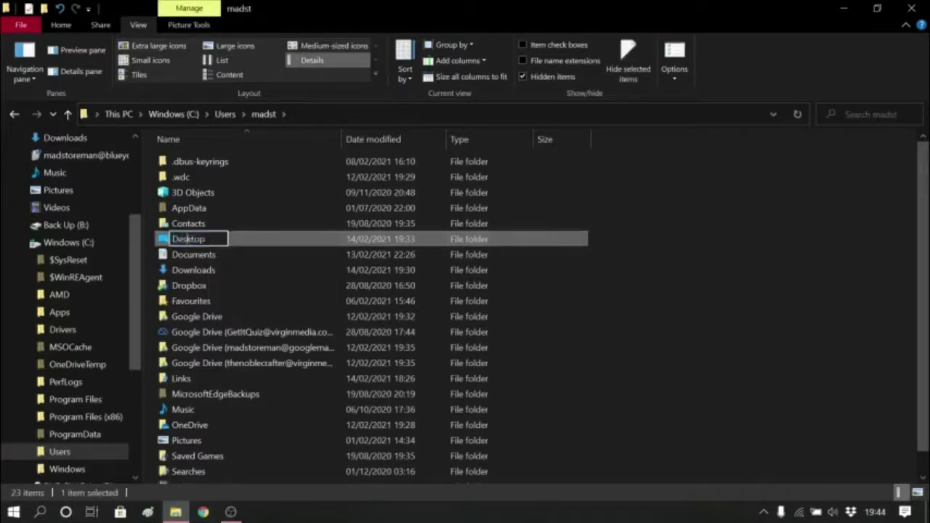
pyautogui.click(189, 286)
pyautogui.doubleClick(193, 245)
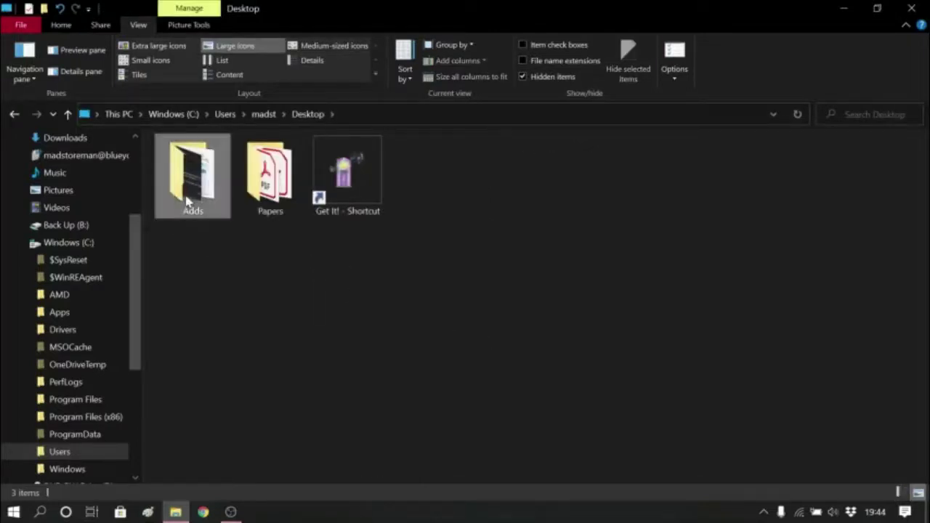
pyautogui.click(186, 202)
pyautogui.click(256, 201)
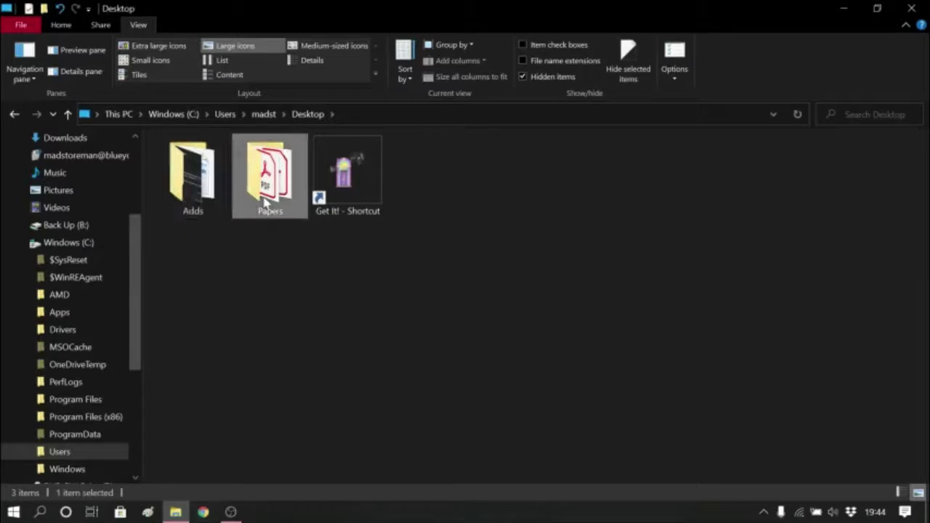
# Compare the Desktop folder's items with the actual desktop, selecting the Get It! shortcut, Recycle Bin and Papers folder
pyautogui.click(352, 192)
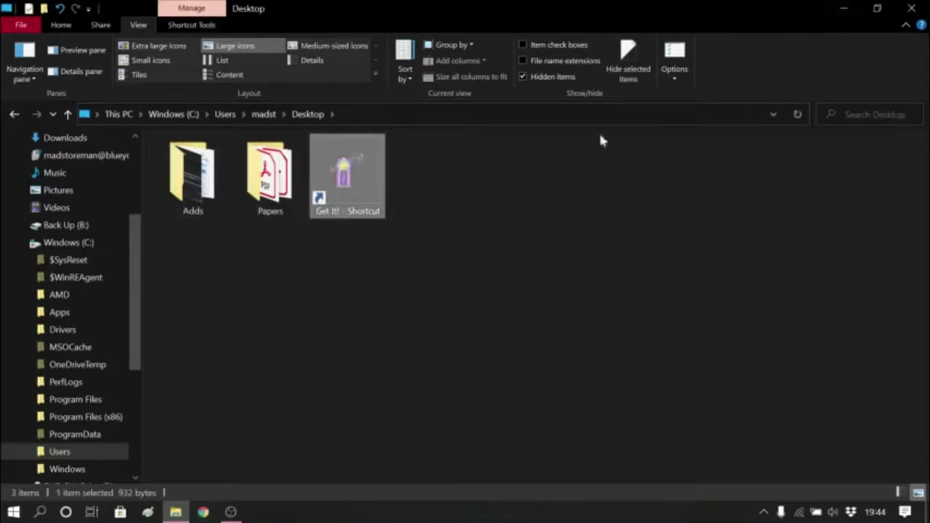
pyautogui.click(538, 374)
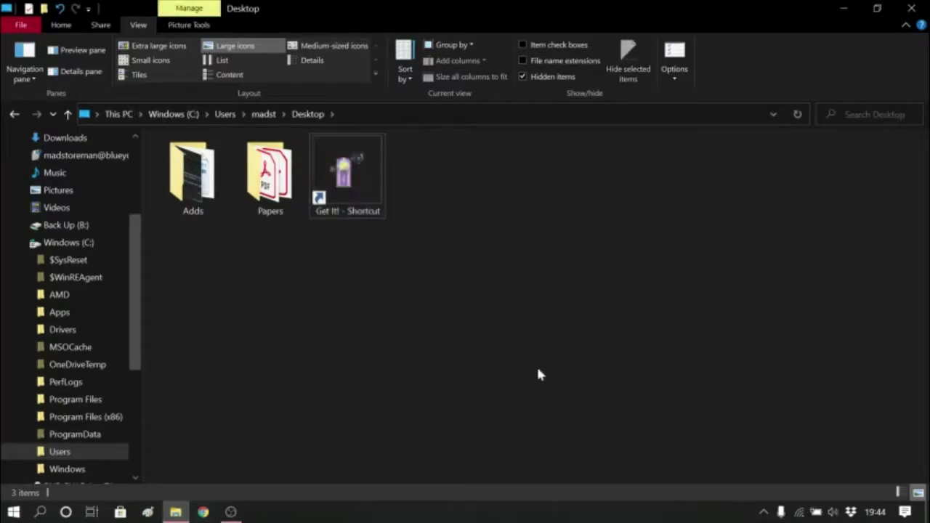
pyautogui.click(844, 10)
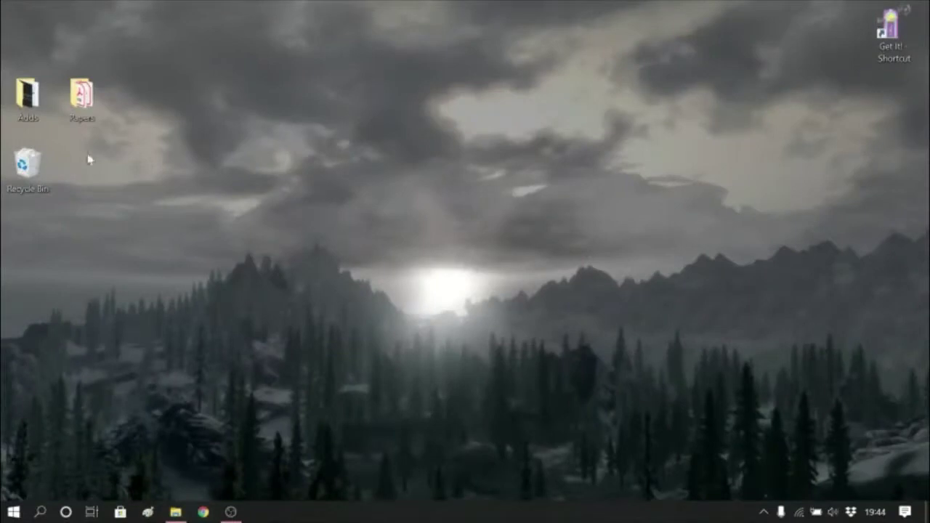
pyautogui.click(22, 171)
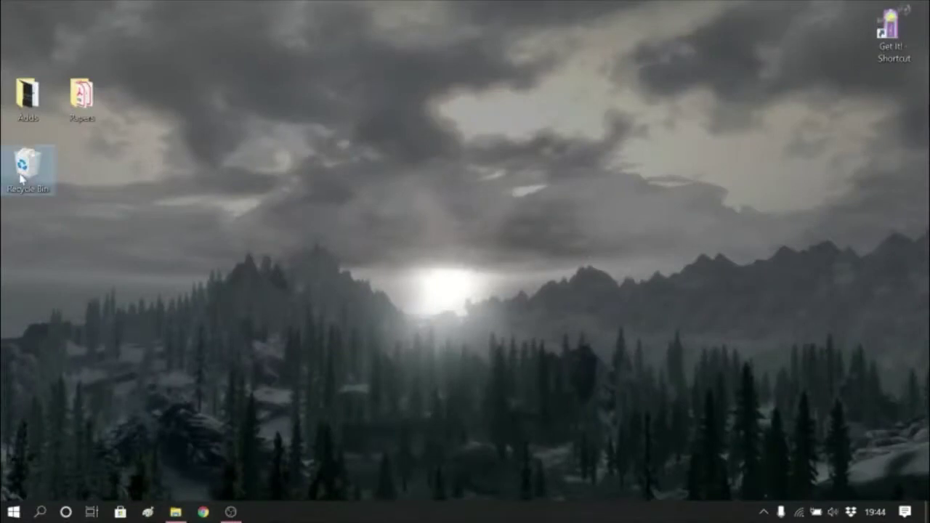
pyautogui.click(207, 184)
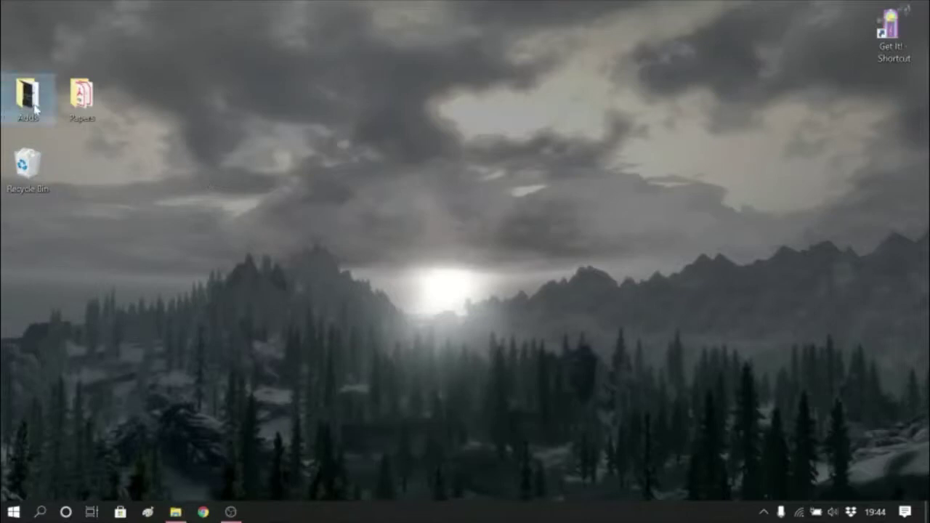
pyautogui.click(81, 98)
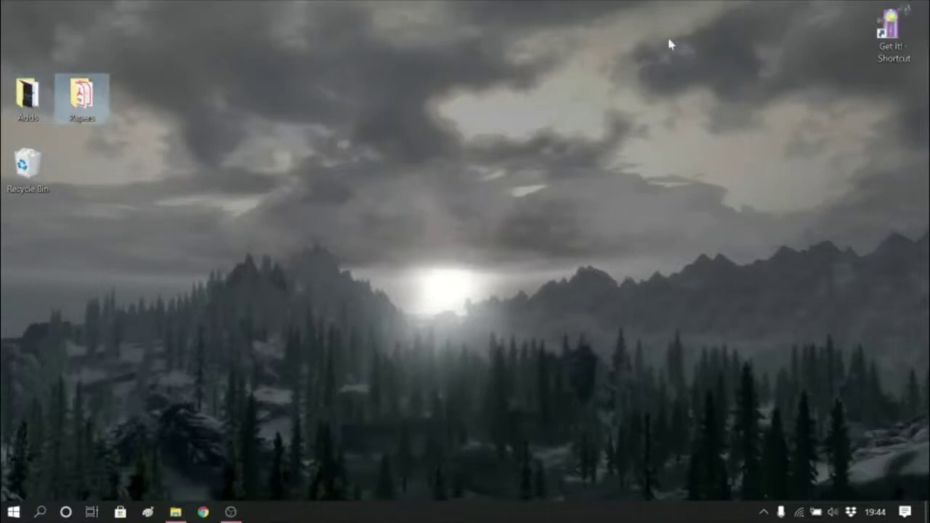
pyautogui.click(881, 58)
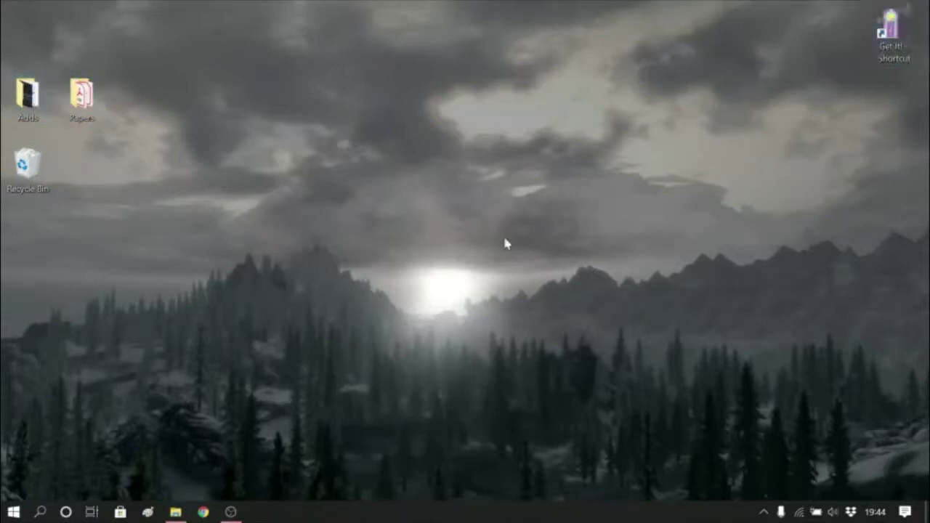
pyautogui.click(173, 513)
pyautogui.click(173, 513)
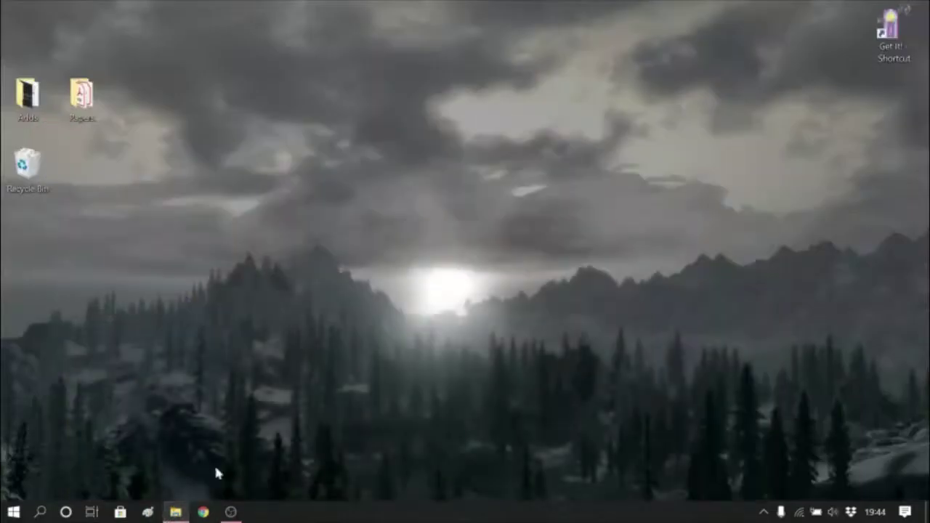
pyautogui.rightClick(378, 226)
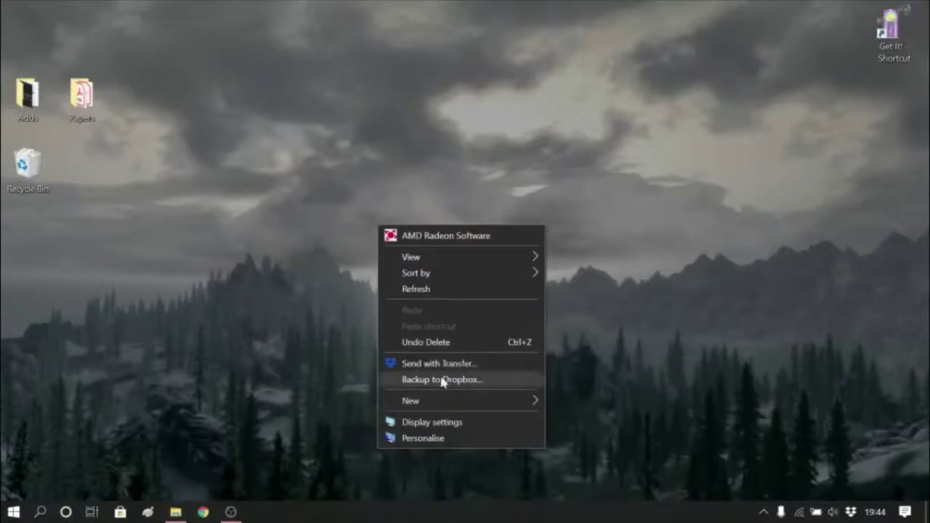
pyautogui.moveTo(460, 402)
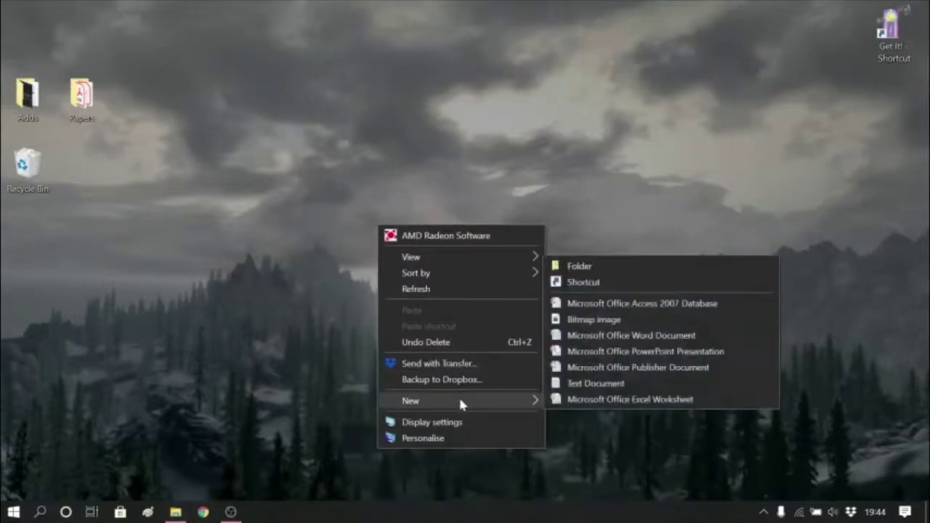
pyautogui.click(383, 115)
# Create a new folder on the desktop and keep the default name New folder
pyautogui.rightClick(384, 116)
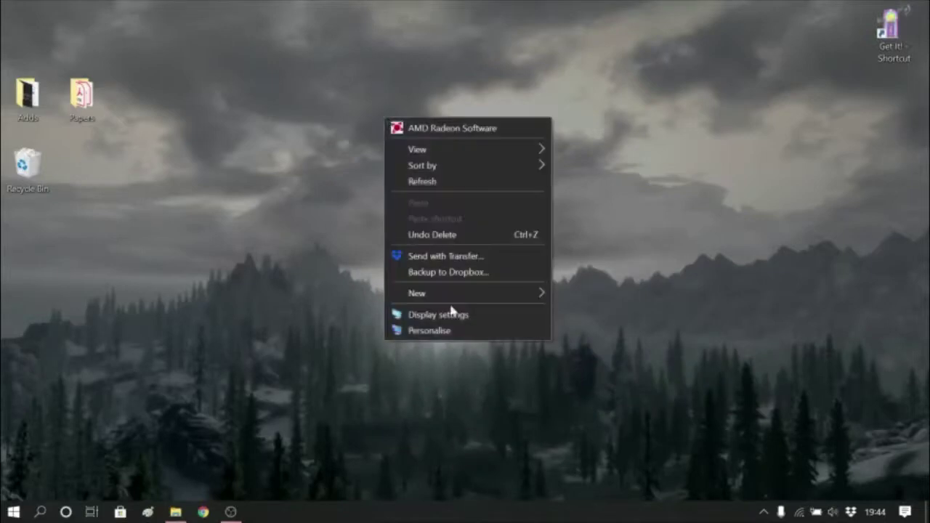
pyautogui.moveTo(471, 291)
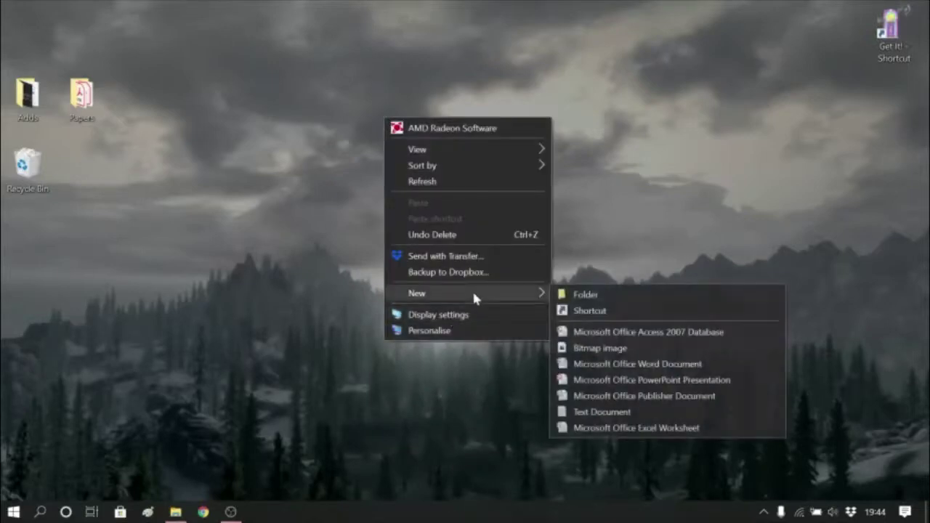
pyautogui.click(626, 295)
pyautogui.press('Return')
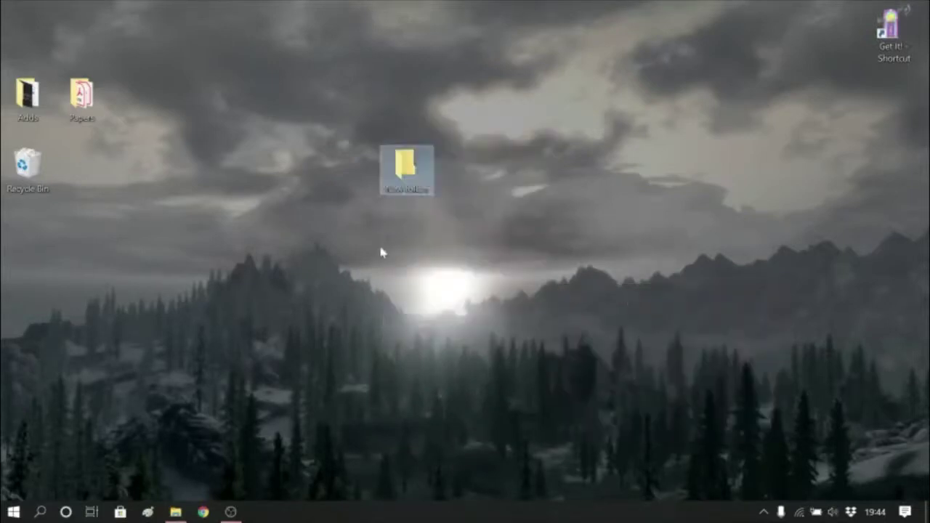
# Open the desktop's New folder, create a subfolder with the default name inside it, and close the window
pyautogui.doubleClick(402, 167)
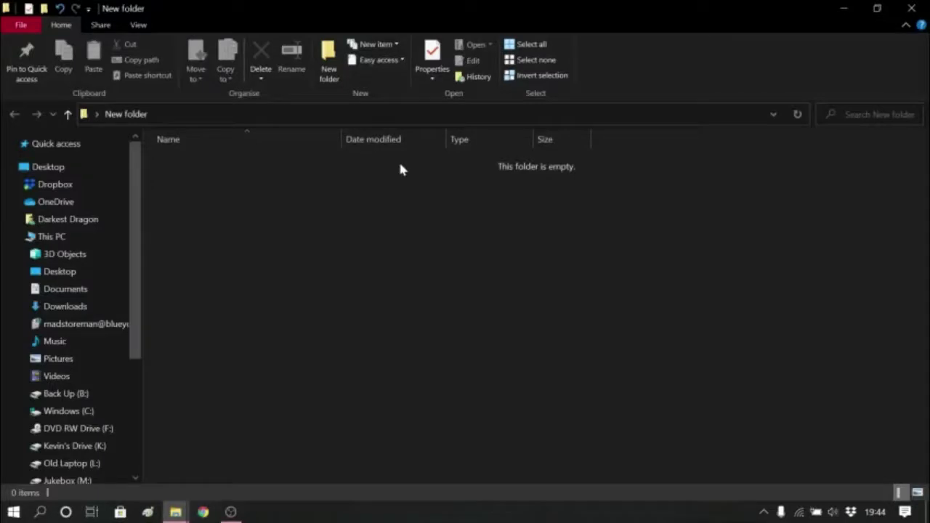
pyautogui.rightClick(313, 314)
pyautogui.moveTo(346, 293)
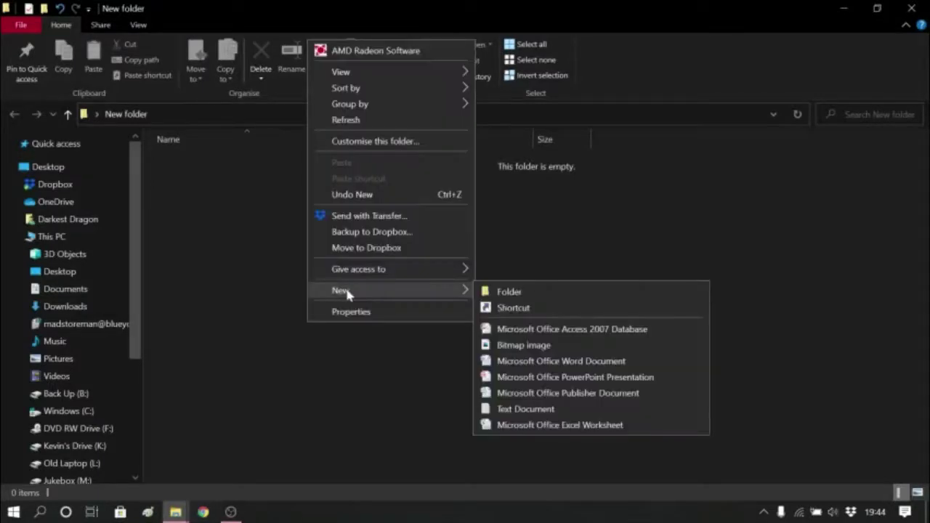
pyautogui.click(543, 291)
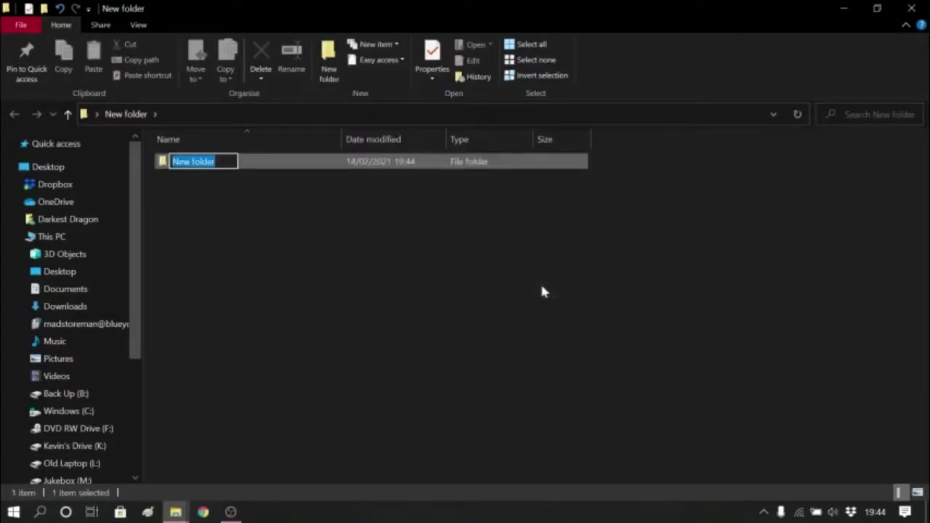
pyautogui.press('Return')
pyautogui.click(528, 291)
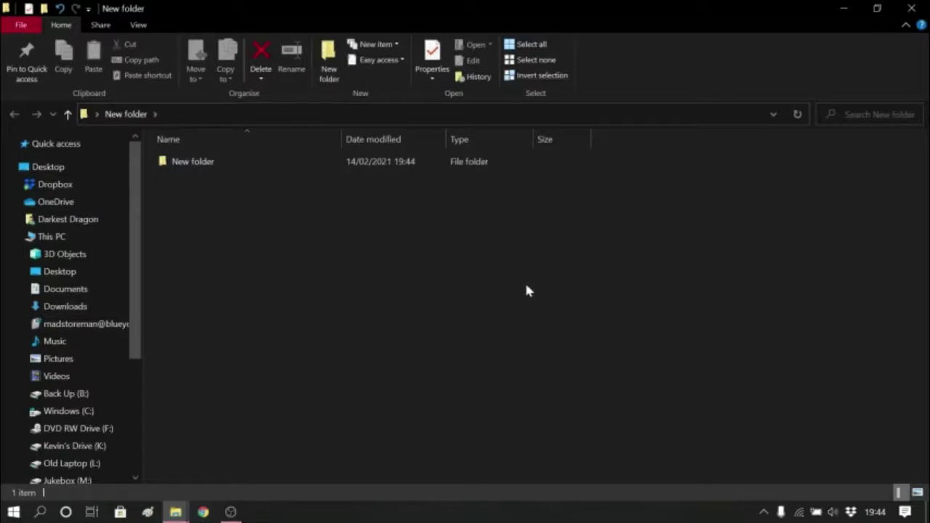
pyautogui.click(912, 9)
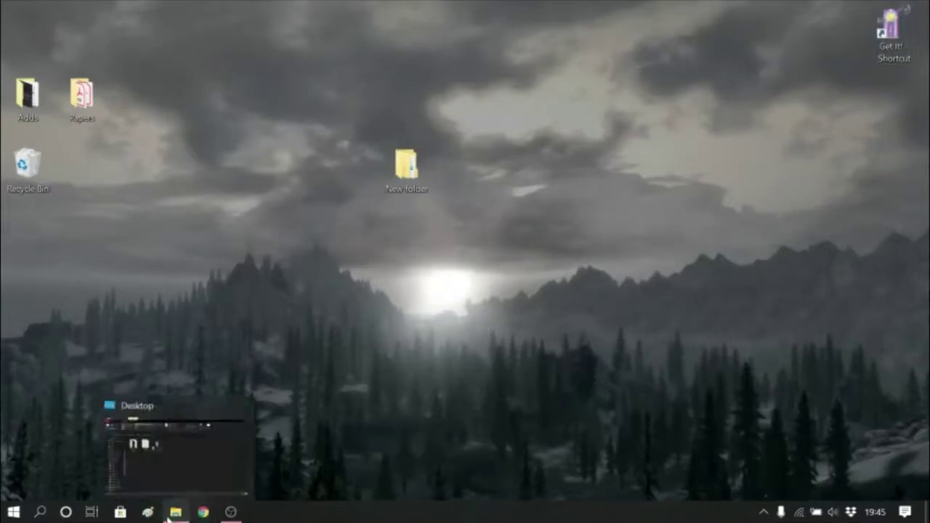
# Bring back the Desktop folder window, switch to Users on the C: drive and open the personal account's folder
pyautogui.click(167, 518)
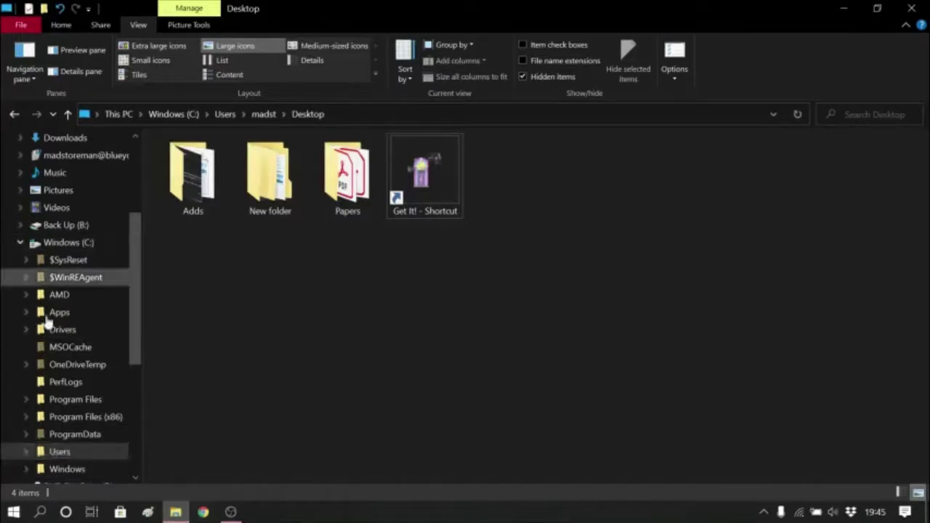
pyautogui.scroll(-2, 66, 334)
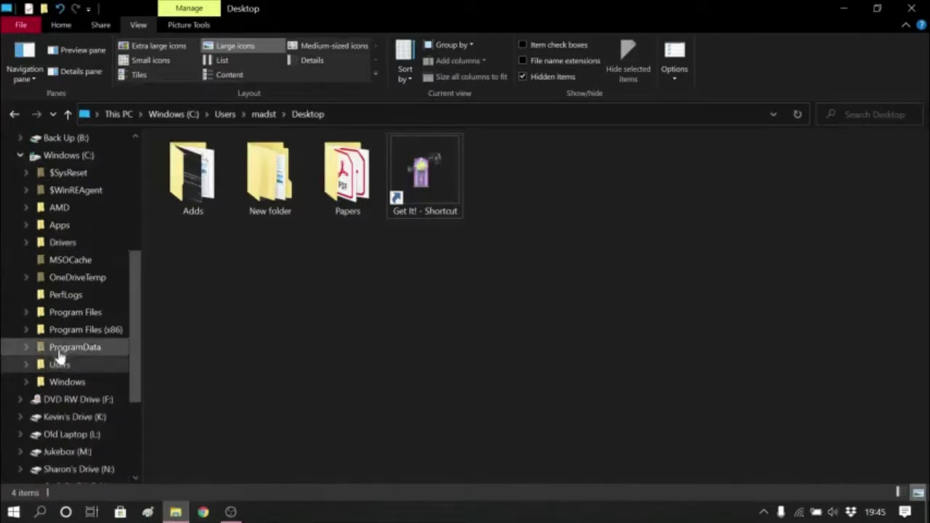
pyautogui.click(57, 367)
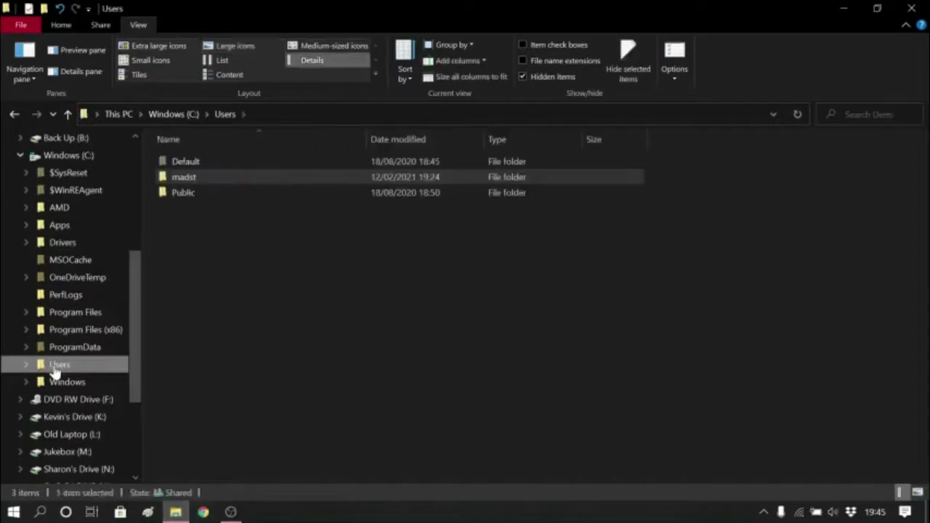
pyautogui.click(182, 180)
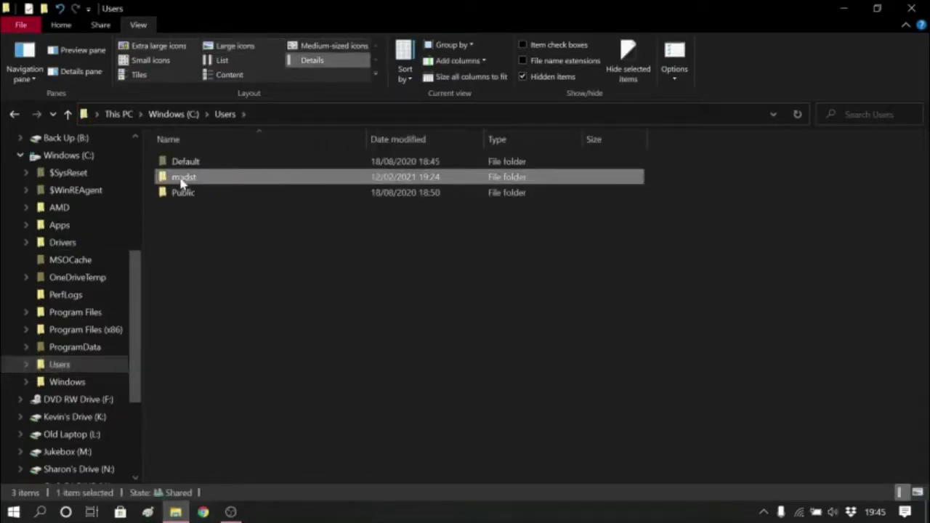
pyautogui.doubleClick(181, 180)
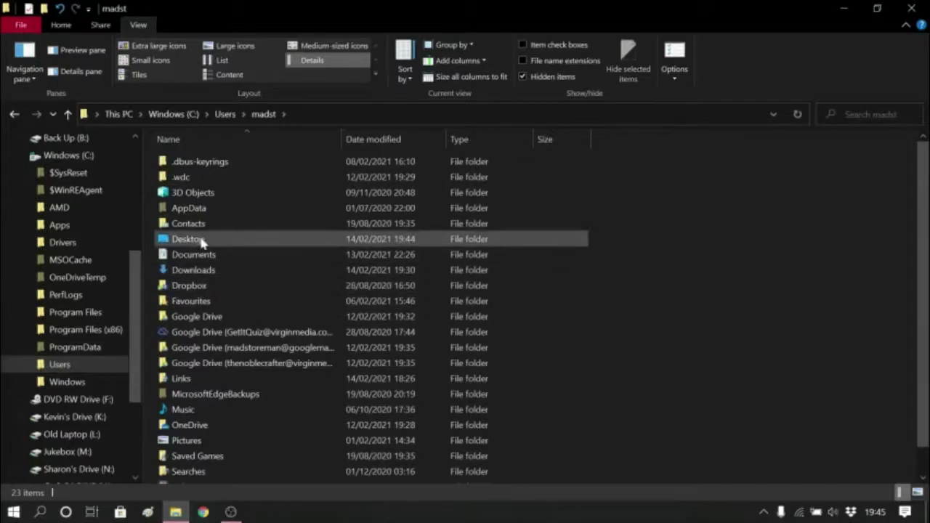
# Expand Users, the personal account's folder and its Desktop folder in the folder tree
pyautogui.click(25, 365)
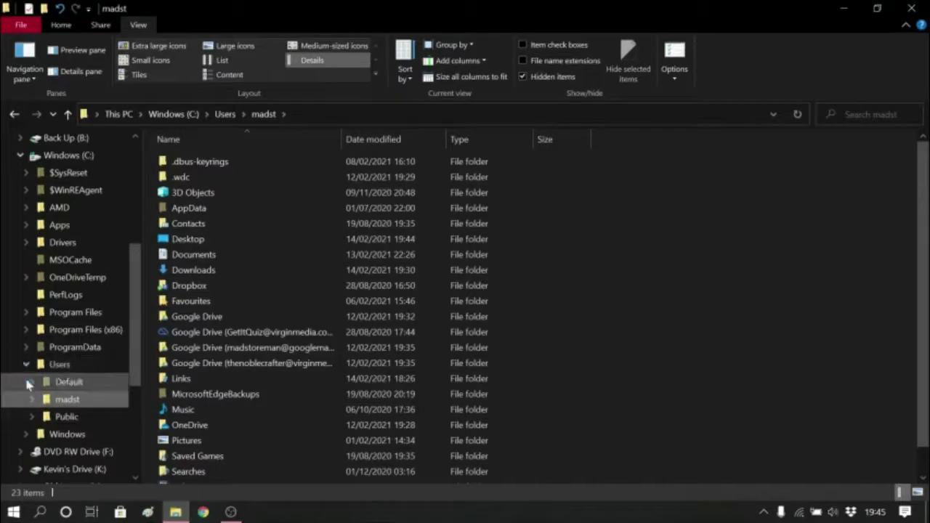
pyautogui.click(33, 399)
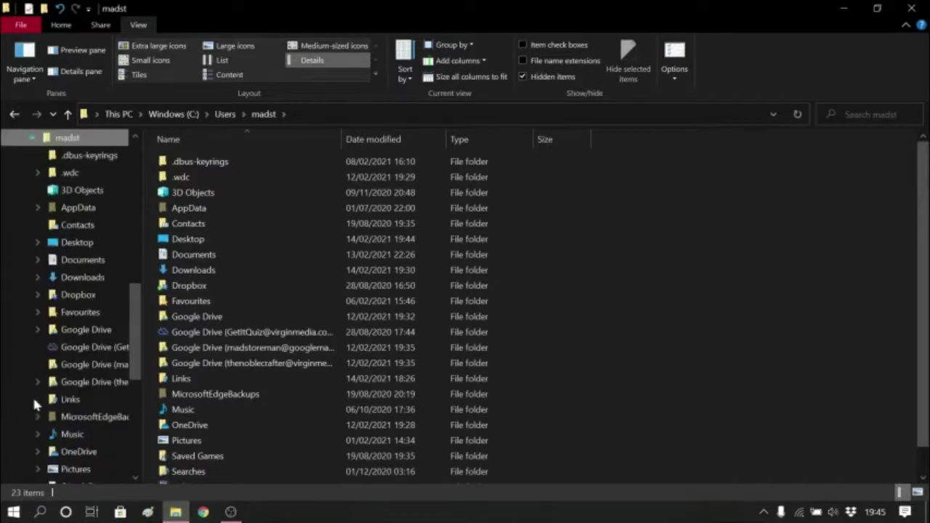
pyautogui.click(35, 244)
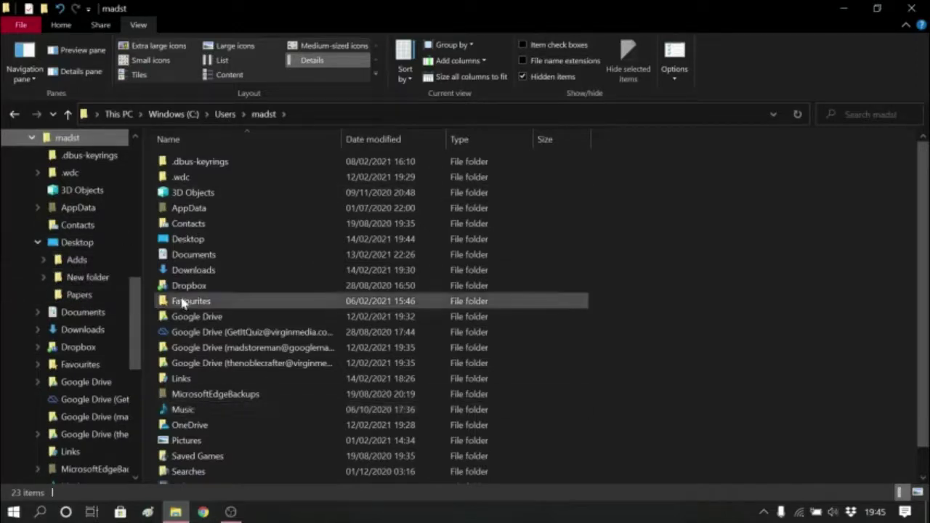
# Open the account's Desktop folder and select New folder, Papers and the Get It! shortcut in turn
pyautogui.doubleClick(190, 239)
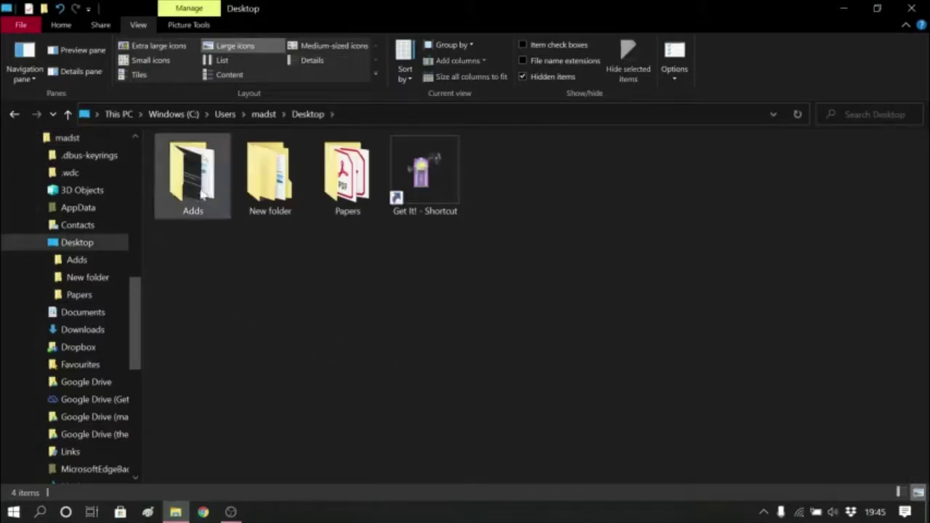
pyautogui.click(236, 198)
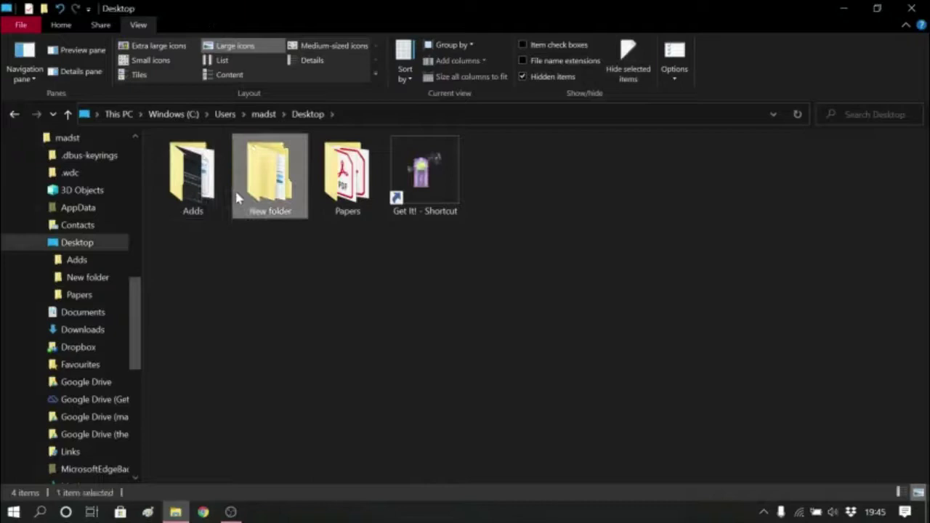
pyautogui.click(361, 198)
pyautogui.click(427, 207)
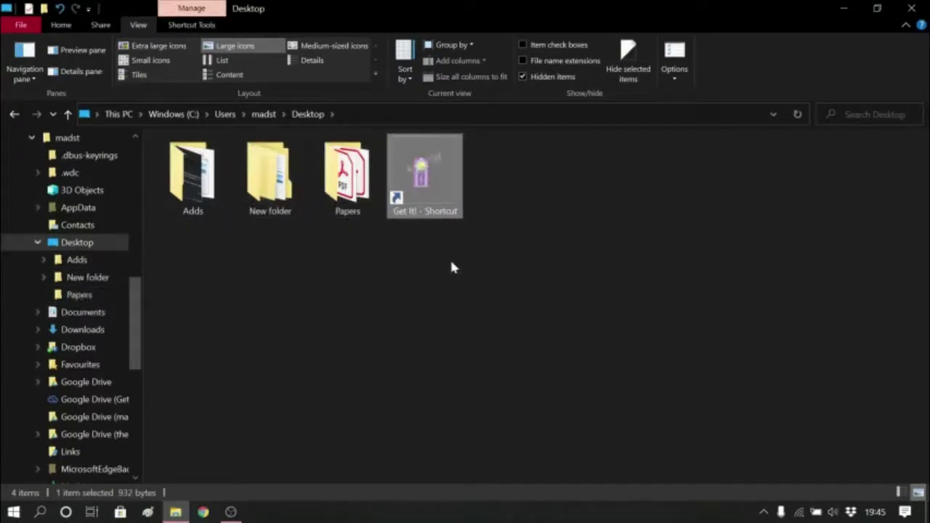
pyautogui.moveTo(451, 218)
# View the contents of the Desktop's Papers folder, its New folder and the New folder nested inside that
pyautogui.click(67, 297)
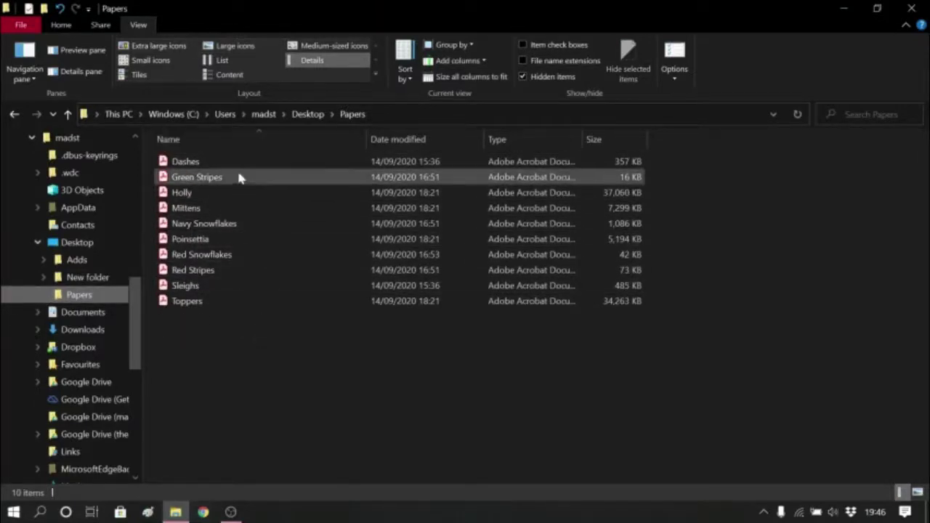
pyautogui.click(88, 278)
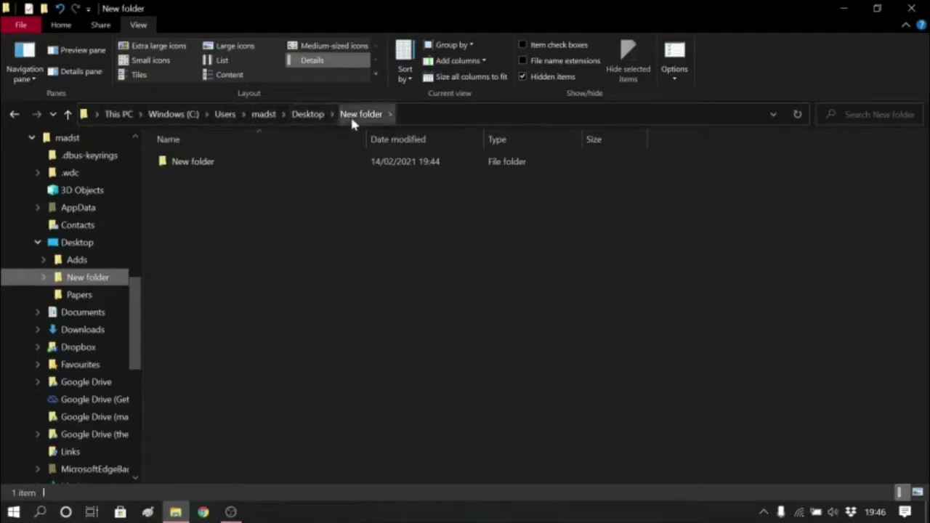
pyautogui.doubleClick(179, 163)
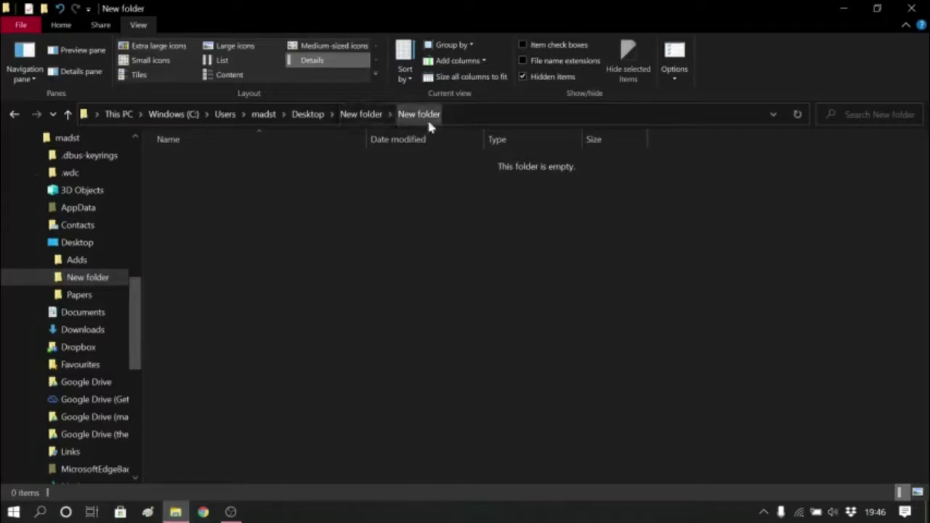
pyautogui.moveTo(430, 265); pyautogui.dragTo(268, 208)
# Collapse the Desktop, personal account and Users branches in the folder tree
pyautogui.click(38, 245)
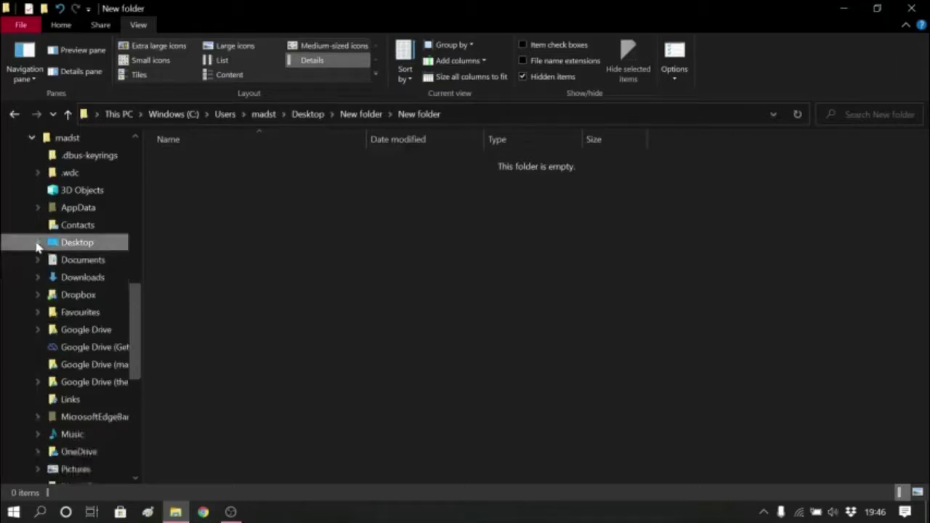
pyautogui.scroll(3, 36, 190)
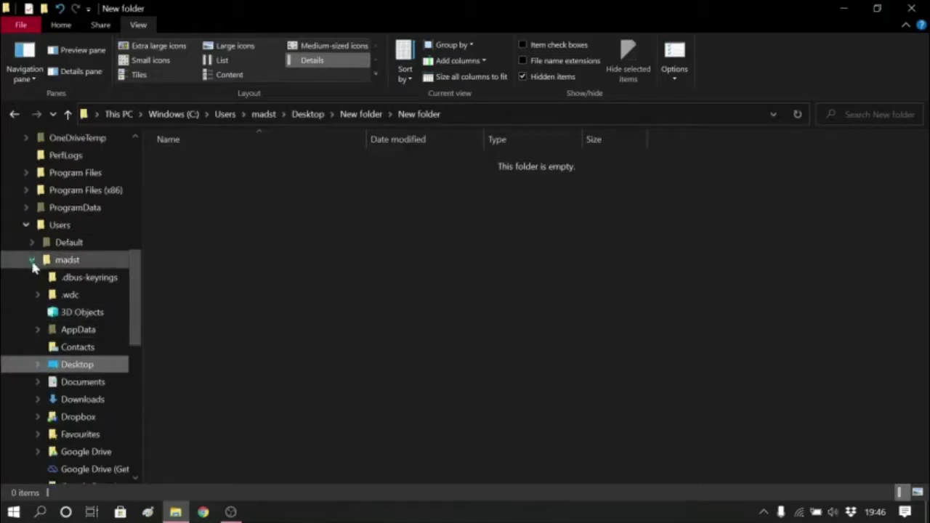
pyautogui.click(32, 261)
pyautogui.click(24, 225)
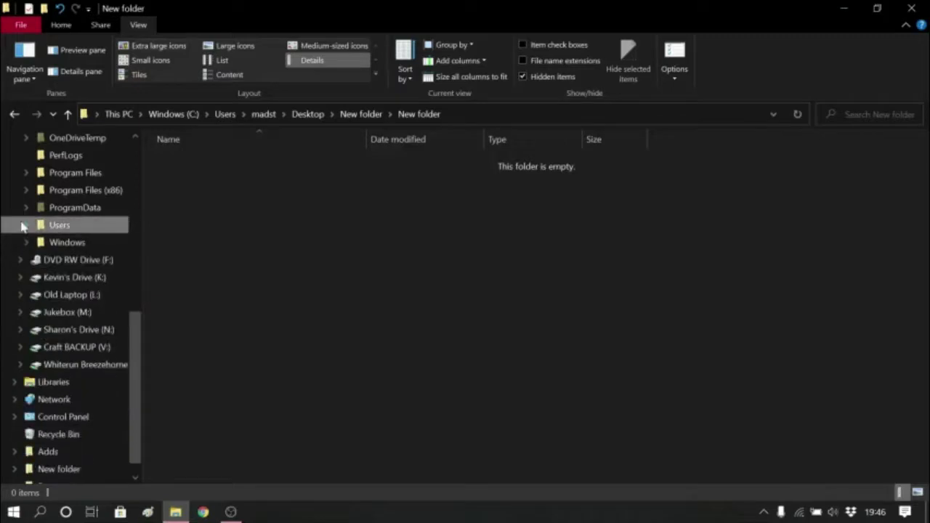
# Collapse the Windows (C:) drive in the folder tree and view the contents of the Music folder
pyautogui.scroll(3, 8, 208)
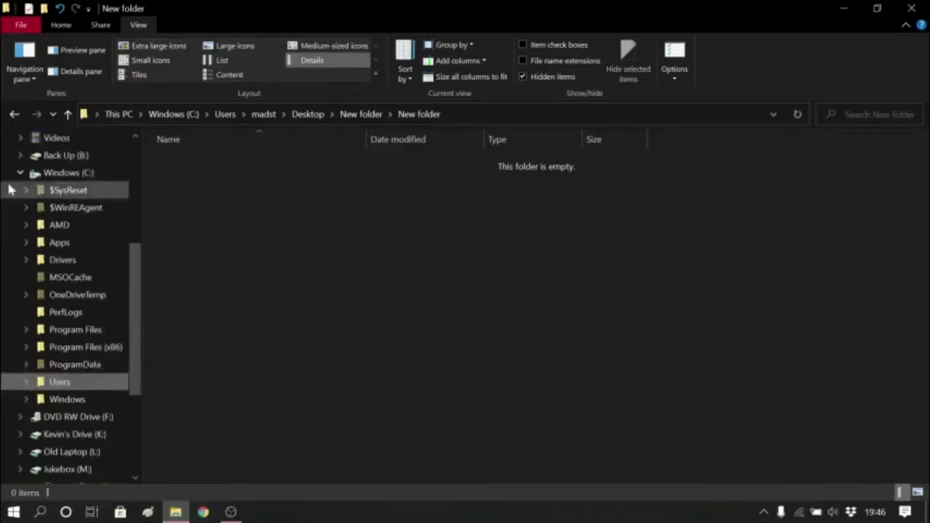
pyautogui.click(19, 174)
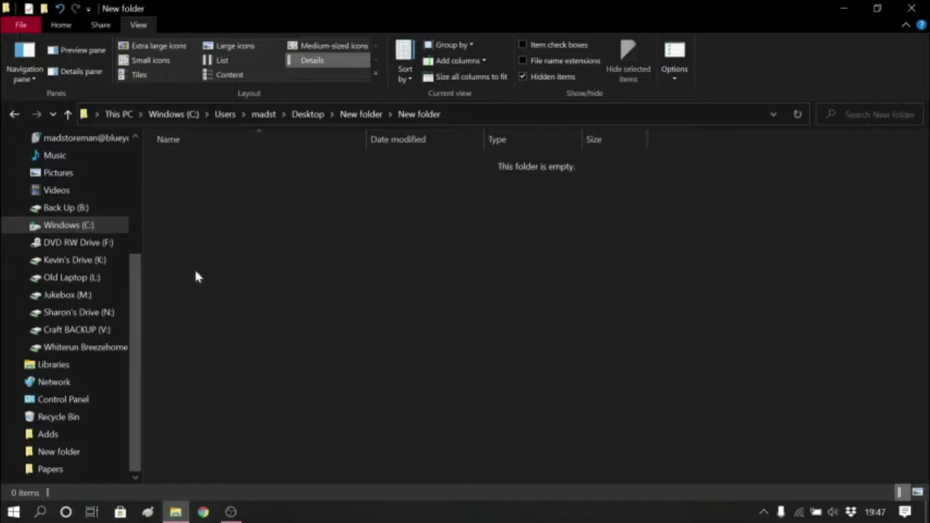
pyautogui.click(54, 157)
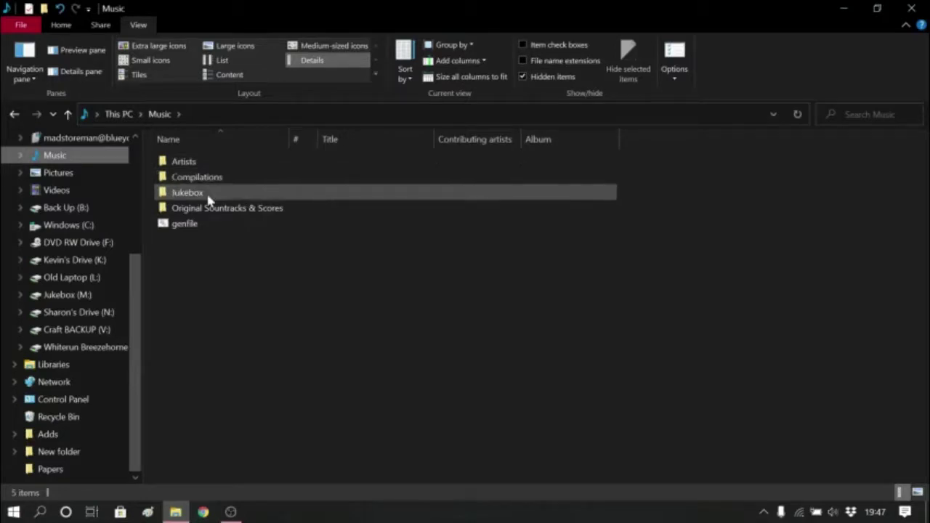
pyautogui.click(275, 209)
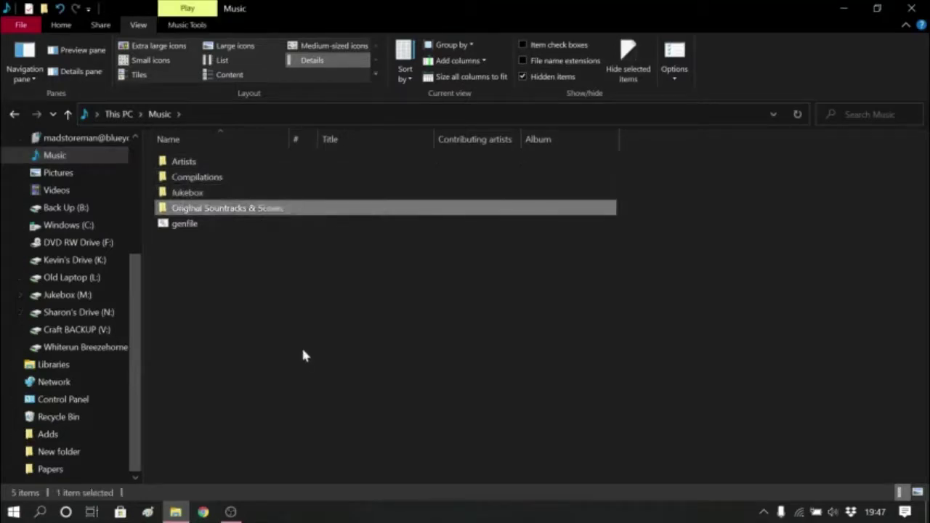
pyautogui.click(304, 365)
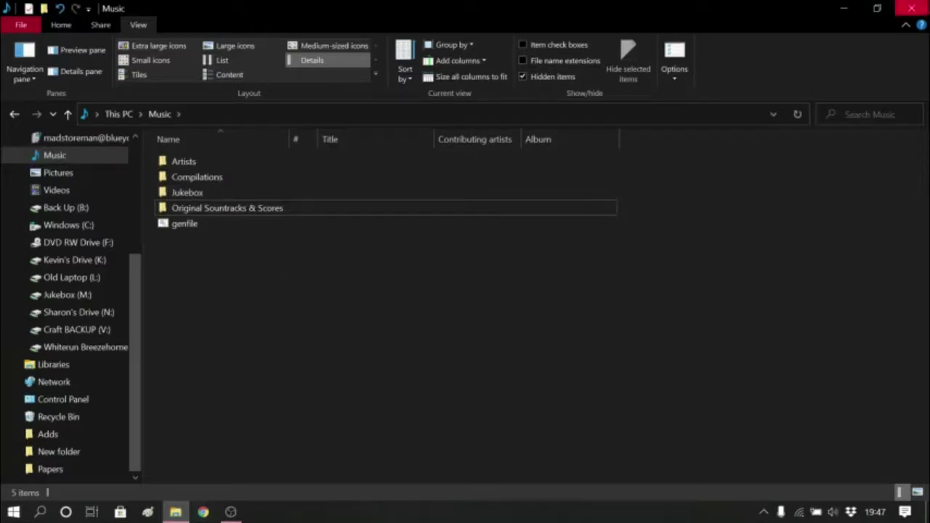
# Close the File Explorer window and delete New folder from the desktop
pyautogui.click(914, 8)
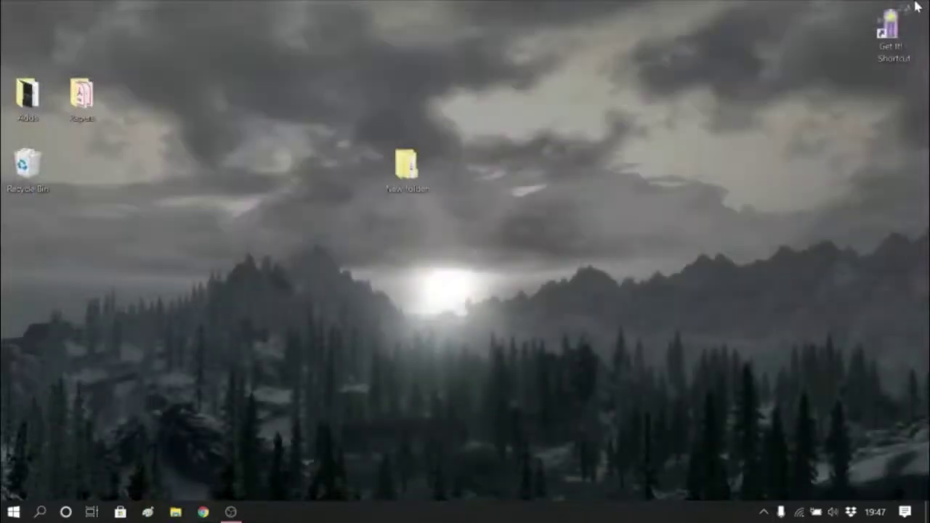
pyautogui.click(412, 181)
pyautogui.doubleClick(412, 180)
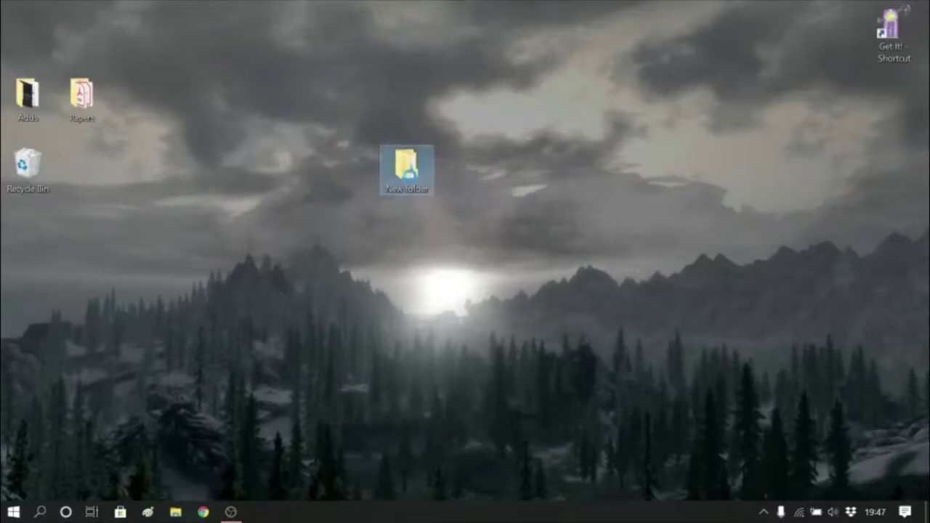
pyautogui.rightClick(411, 182)
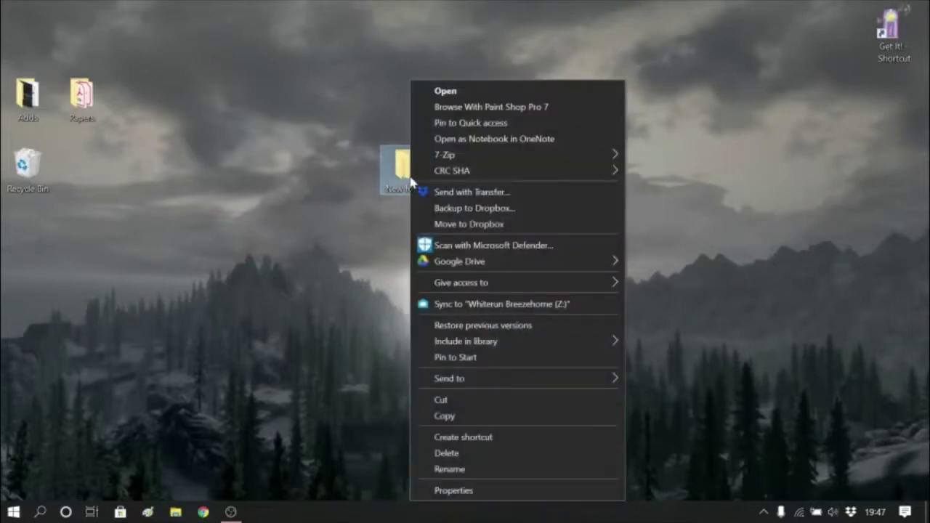
pyautogui.click(441, 453)
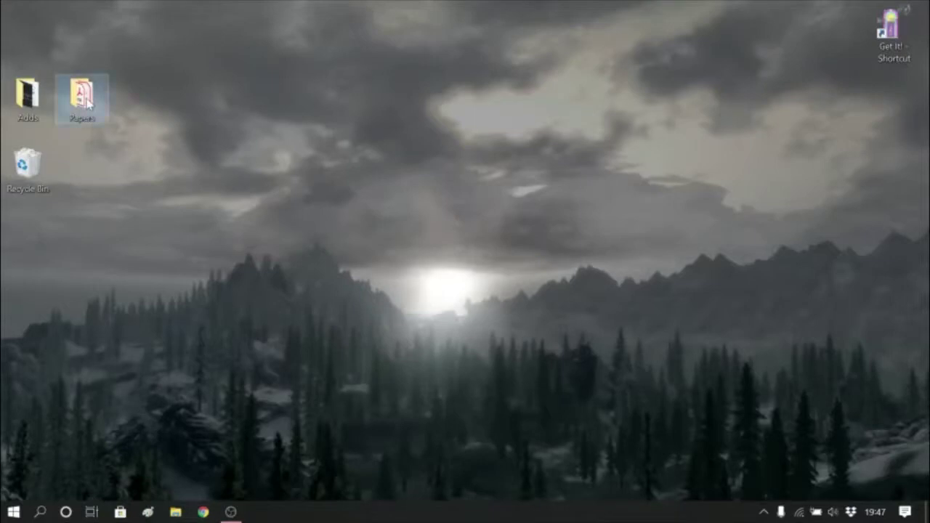
pyautogui.moveTo(88, 106)
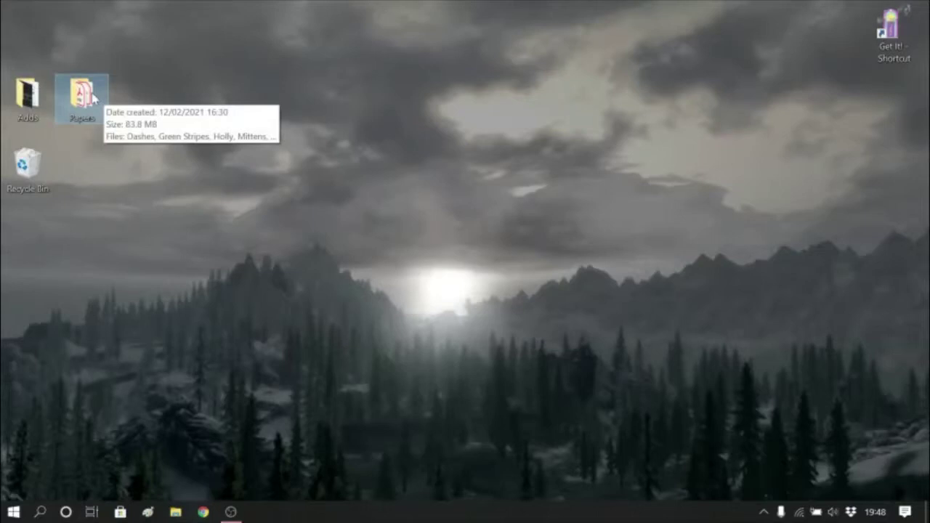
pyautogui.moveTo(93, 98); pyautogui.dragTo(146, 173)
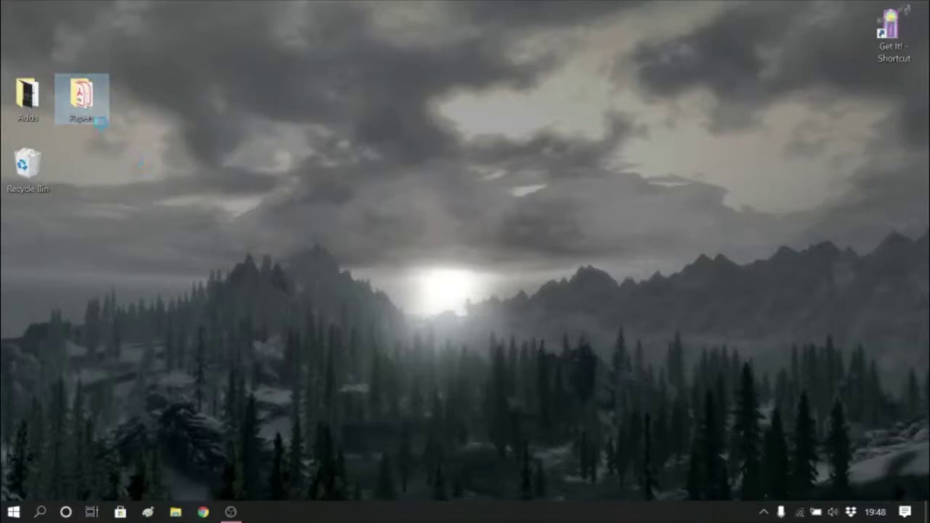
pyautogui.doubleClick(92, 102)
pyautogui.hotkey('shift', 'F10')
pyautogui.click(507, 188)
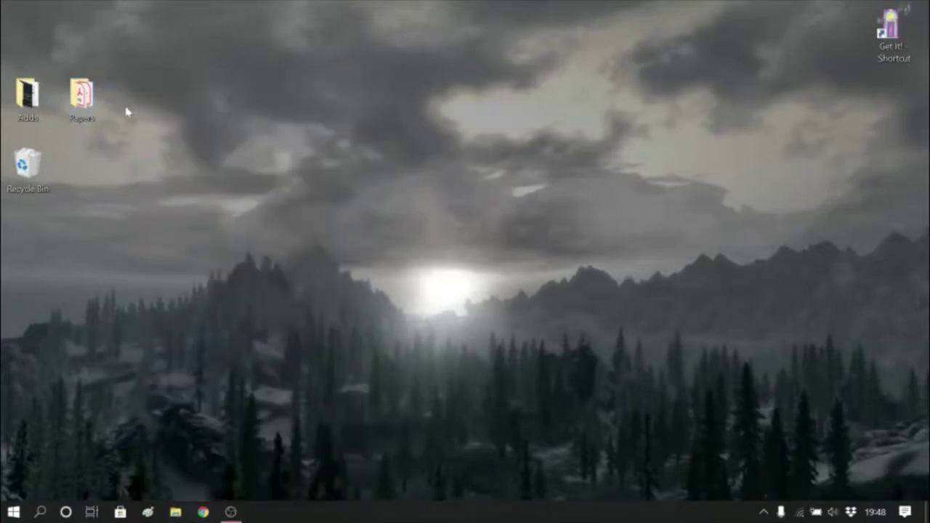
# Move the Papers folder away from Adds to the middle of the desktop and open it in a non-maximised window
pyautogui.moveTo(93, 104)
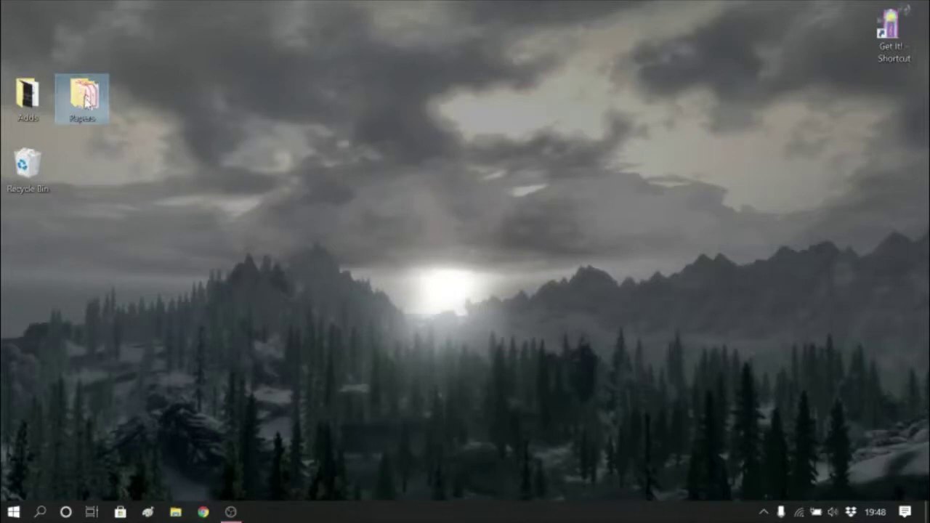
pyautogui.moveTo(82, 99); pyautogui.dragTo(386, 91)
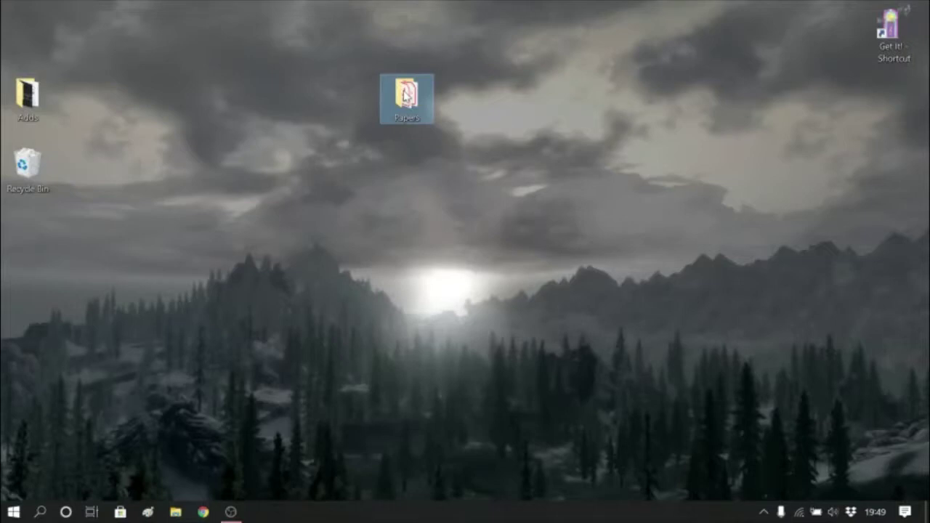
pyautogui.doubleClick(405, 95)
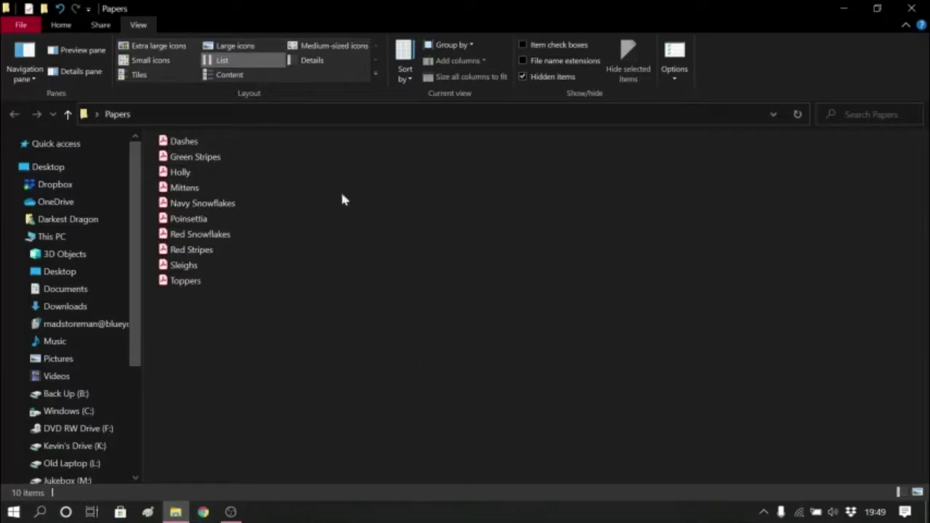
pyautogui.click(879, 10)
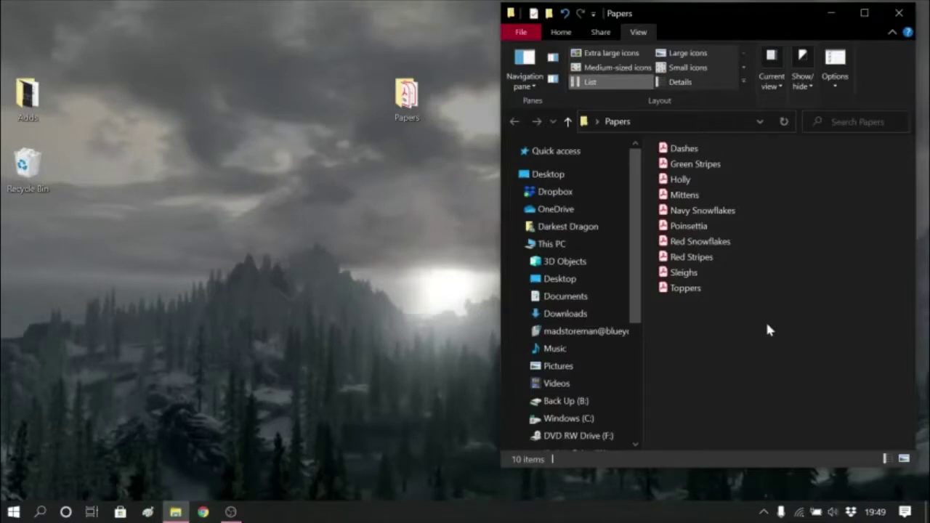
# Move the Red Stripes, Sleighs and Toppers PDFs together from the Papers folder onto the desktop
pyautogui.moveTo(768, 325)
pyautogui.mouseDown()
pyautogui.moveTo(672, 329)
pyautogui.moveTo(685, 362)
pyautogui.moveTo(858, 303)
pyautogui.moveTo(701, 306)
pyautogui.moveTo(723, 381)
pyautogui.moveTo(873, 330)
pyautogui.moveTo(848, 288)
pyautogui.moveTo(692, 326)
pyautogui.moveTo(804, 311)
pyautogui.moveTo(736, 296)
pyautogui.moveTo(737, 325)
pyautogui.moveTo(693, 320)
pyautogui.moveTo(714, 307)
pyautogui.moveTo(737, 311)
pyautogui.moveTo(712, 324)
pyautogui.moveTo(689, 380)
pyautogui.moveTo(706, 331)
pyautogui.moveTo(766, 275)
pyautogui.moveTo(743, 334)
pyautogui.moveTo(770, 338)
pyautogui.mouseUp()
pyautogui.moveTo(659, 303); pyautogui.dragTo(717, 263)
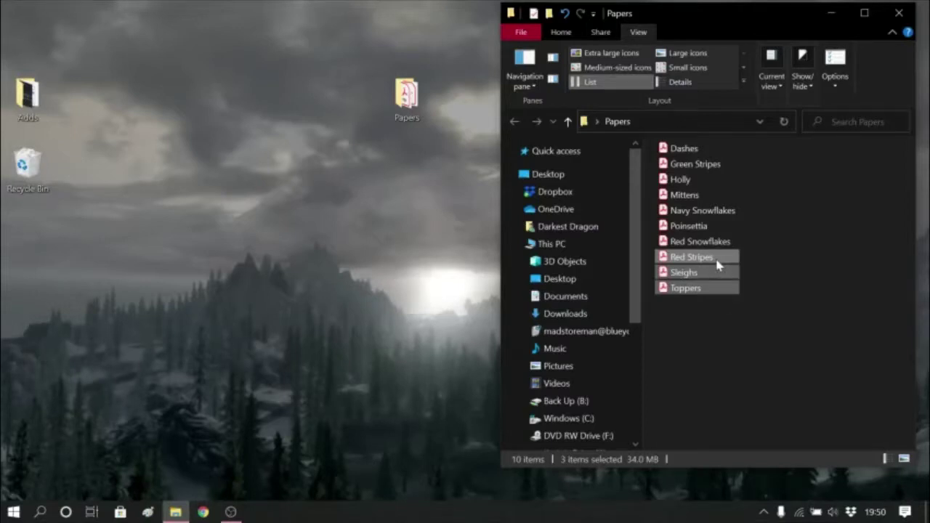
pyautogui.moveTo(716, 265); pyautogui.dragTo(222, 276)
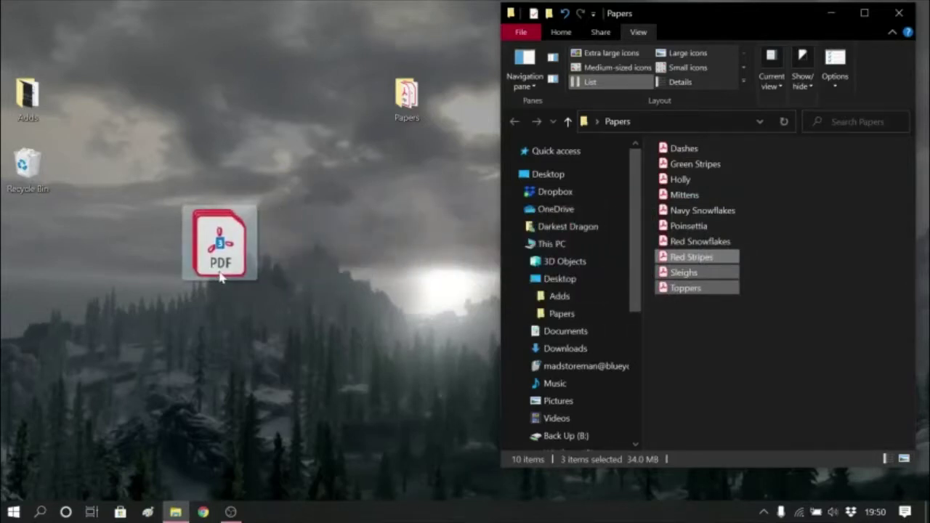
pyautogui.moveTo(222, 276); pyautogui.dragTo(240, 265)
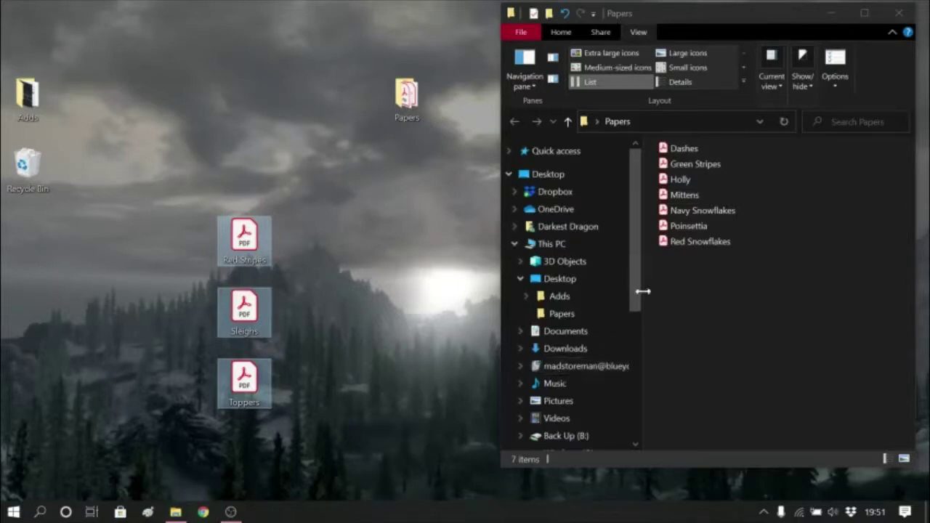
# View the Desktop folder under This PC in File Explorer to check the files placed on the desktop
pyautogui.moveTo(637, 301); pyautogui.dragTo(638, 366)
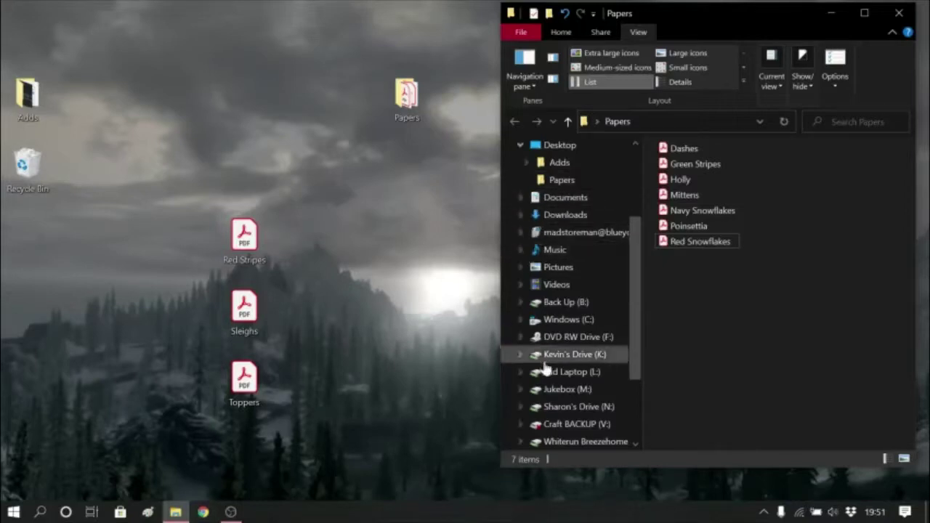
pyautogui.scroll(3, 558, 301)
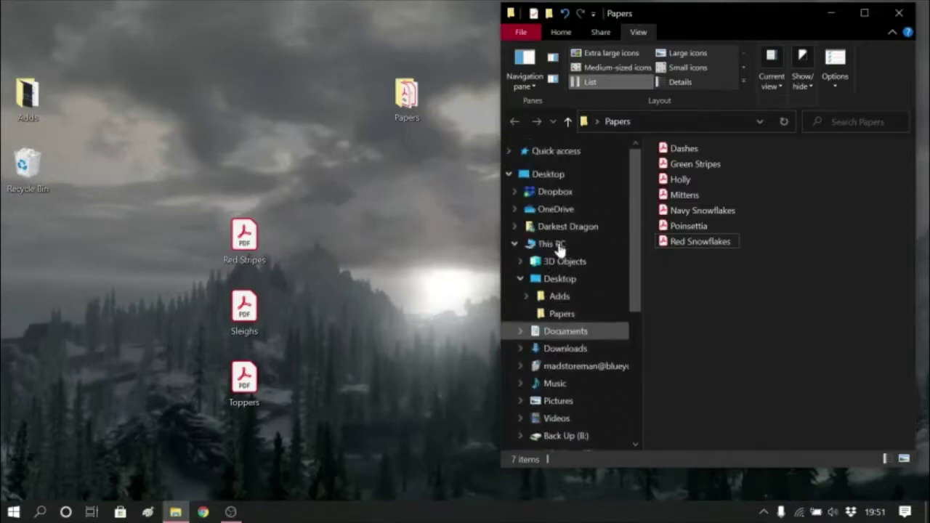
pyautogui.click(563, 280)
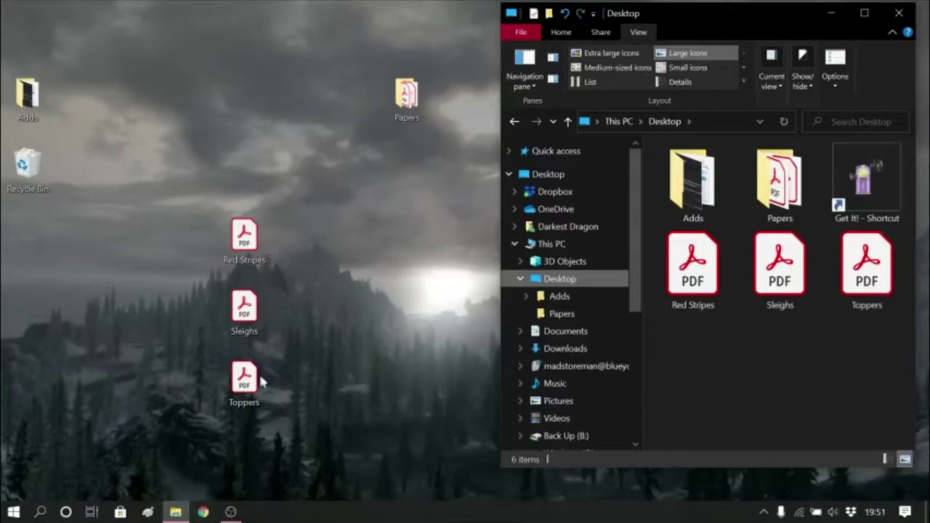
# Move Red Stripes, Sleighs and Toppers from the desktop back into the Papers folder and view its contents in File Explorer
pyautogui.click(261, 436)
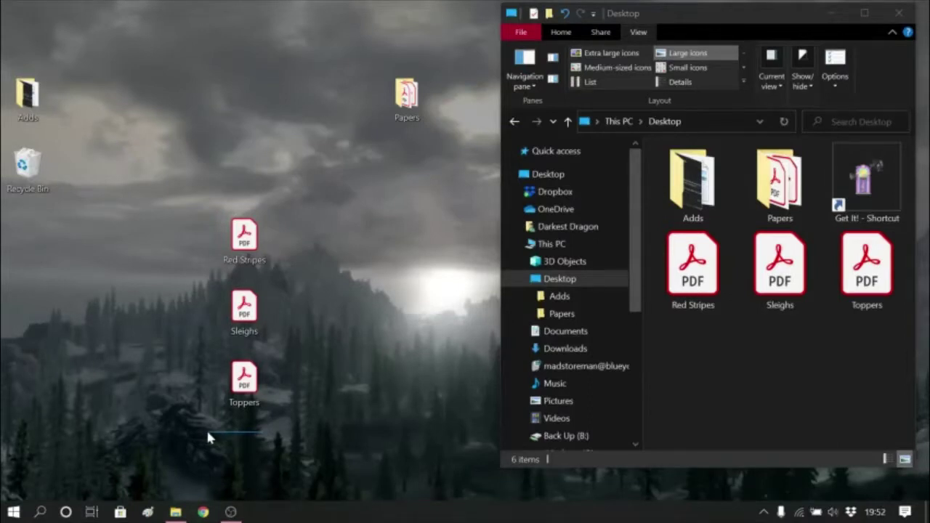
pyautogui.moveTo(208, 437); pyautogui.dragTo(205, 218)
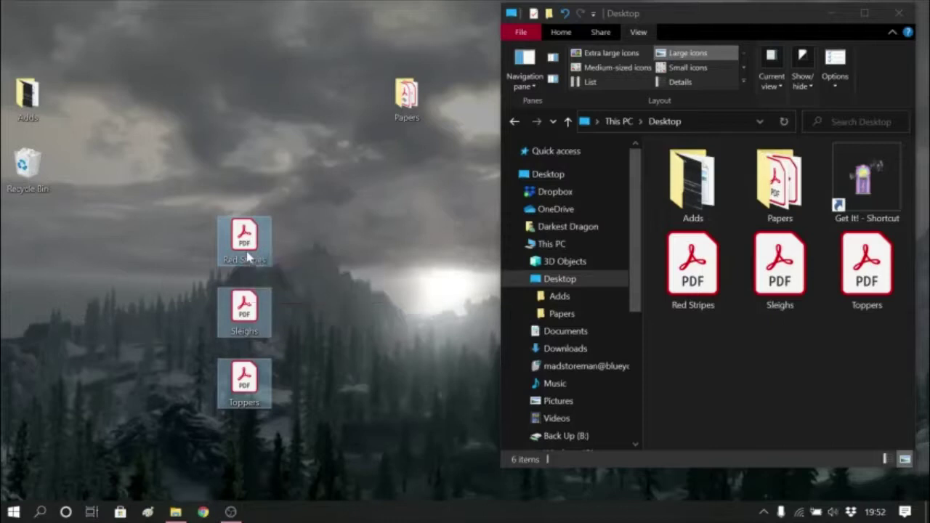
pyautogui.moveTo(247, 256); pyautogui.dragTo(410, 109)
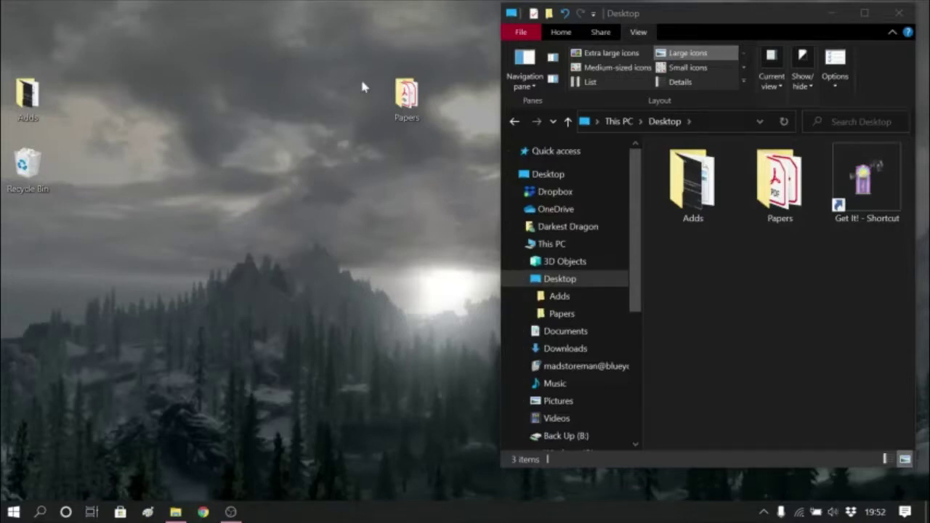
pyautogui.click(793, 207)
pyautogui.doubleClick(793, 205)
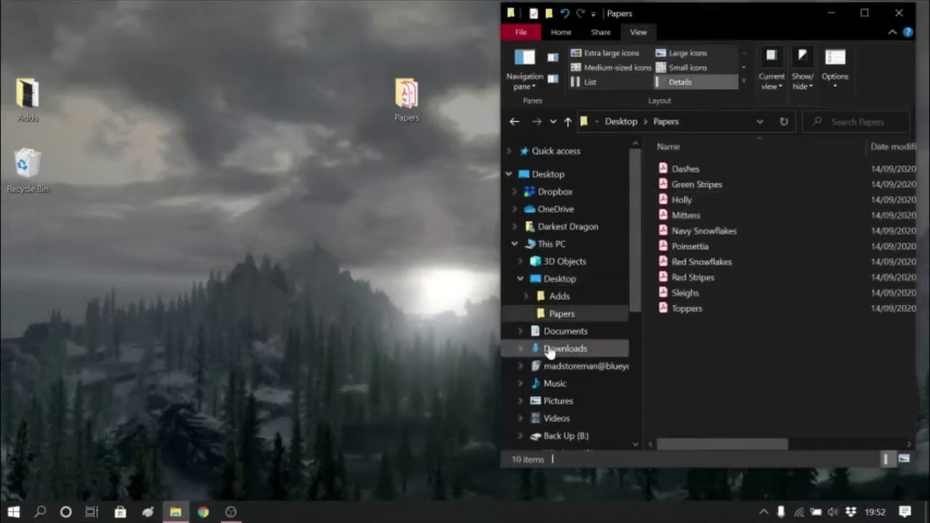
# Compare the contents of the Jukebox (M:) drive with the Music folder, finishing on the Jukebox (M:) drive
pyautogui.scroll(-5, 548, 352)
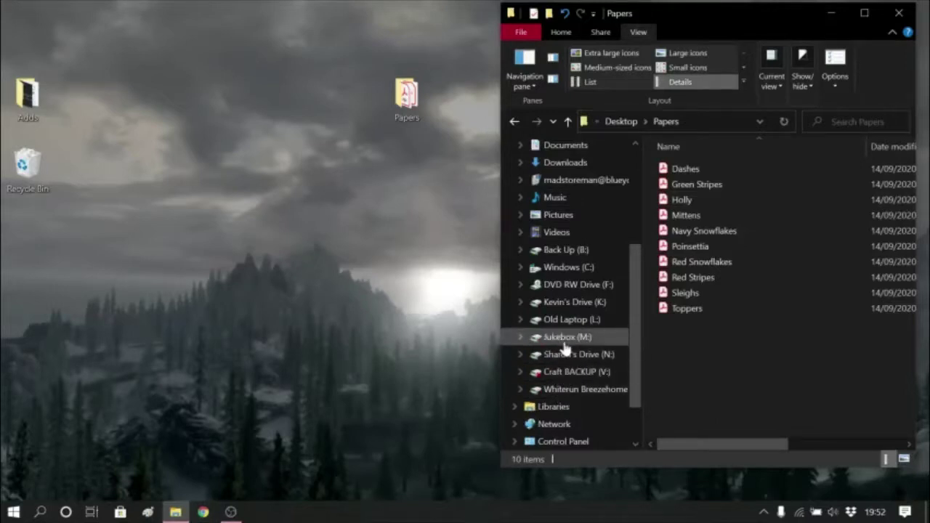
pyautogui.click(565, 341)
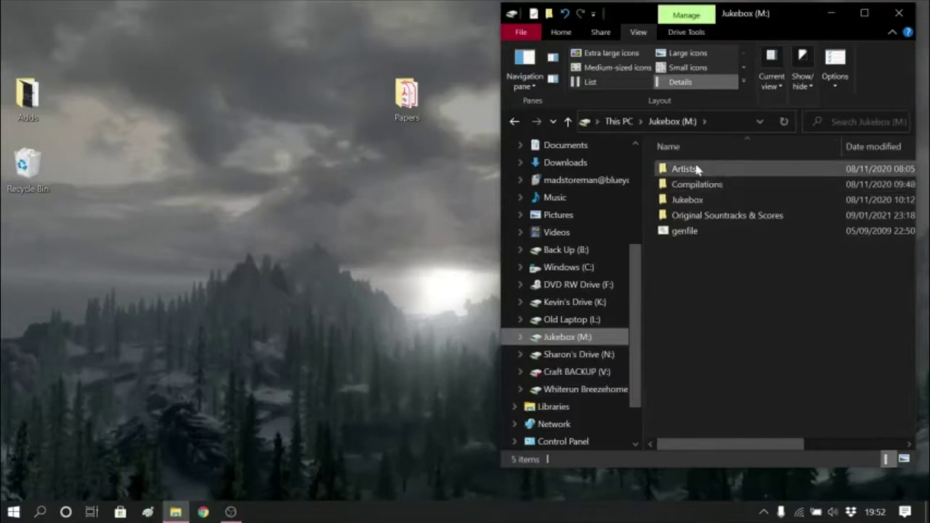
pyautogui.click(549, 197)
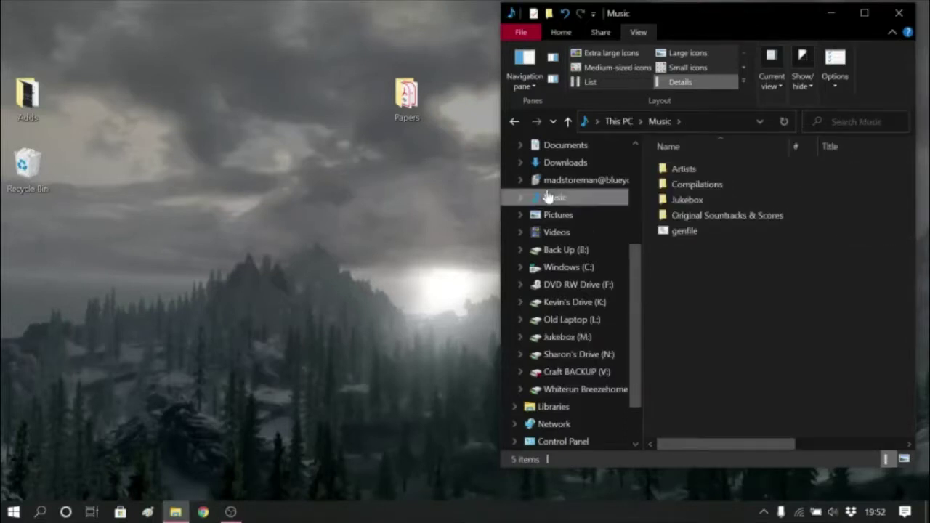
pyautogui.click(579, 341)
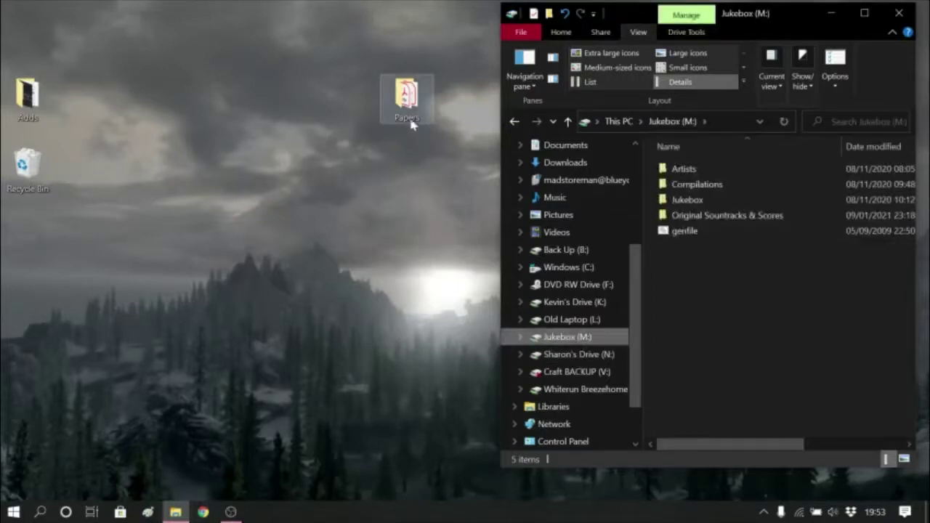
# Move the Papers folder back near Adds on the desktop and open it in a non-maximised window beside the Jukebox (M:) window
pyautogui.moveTo(407, 109); pyautogui.dragTo(121, 104)
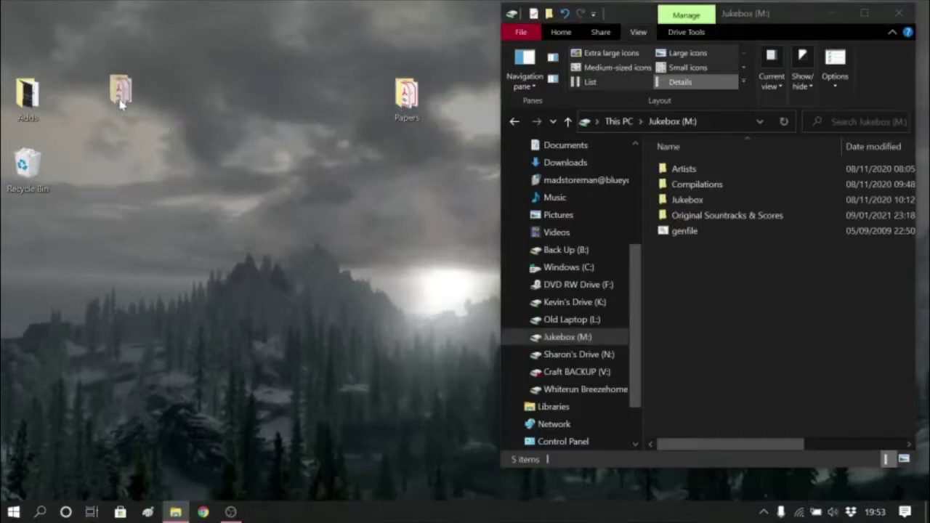
pyautogui.moveTo(443, 89); pyautogui.dragTo(108, 88)
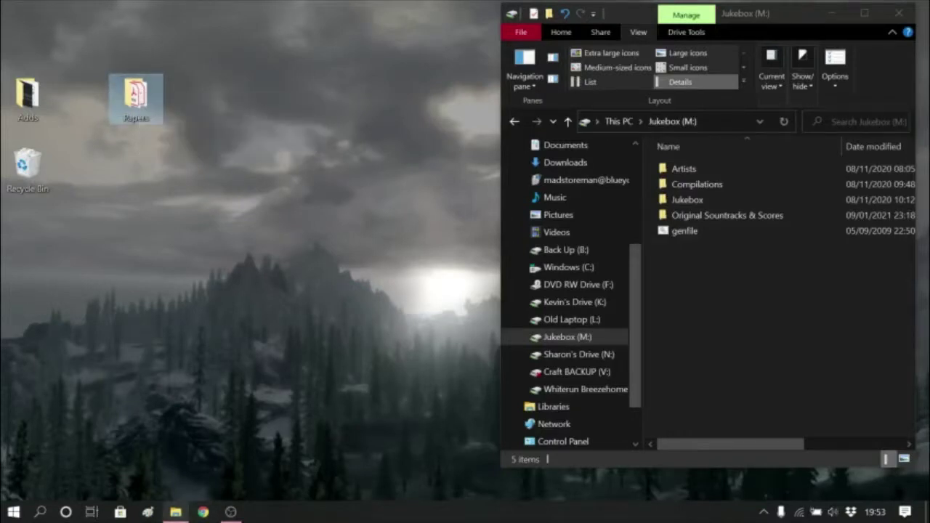
pyautogui.moveTo(175, 513)
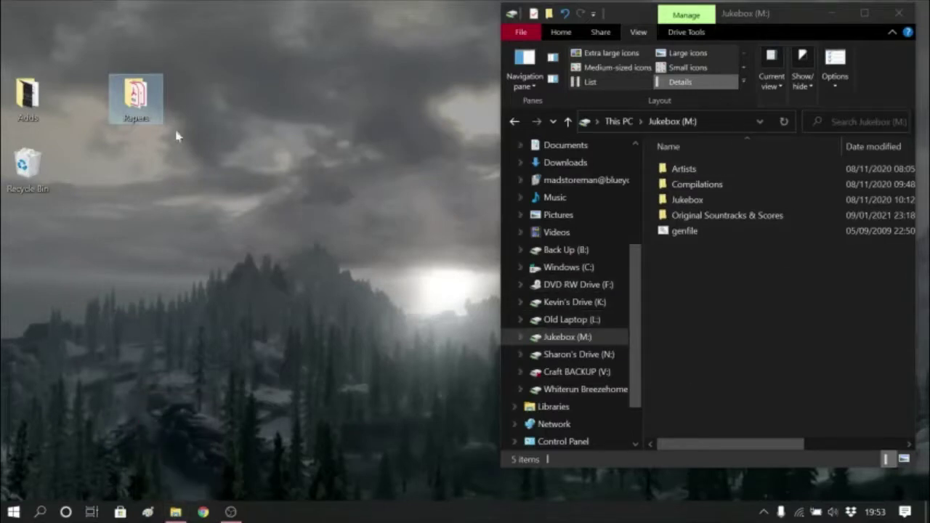
pyautogui.doubleClick(140, 110)
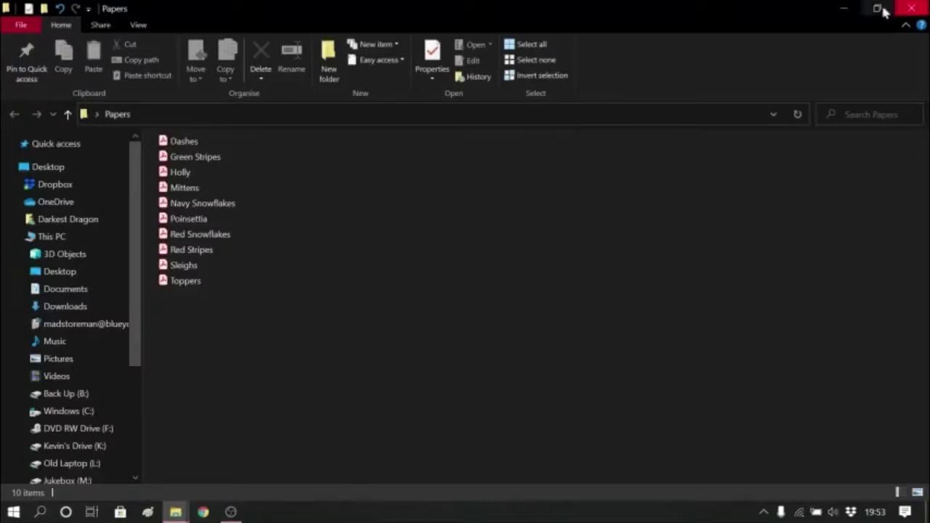
pyautogui.click(878, 8)
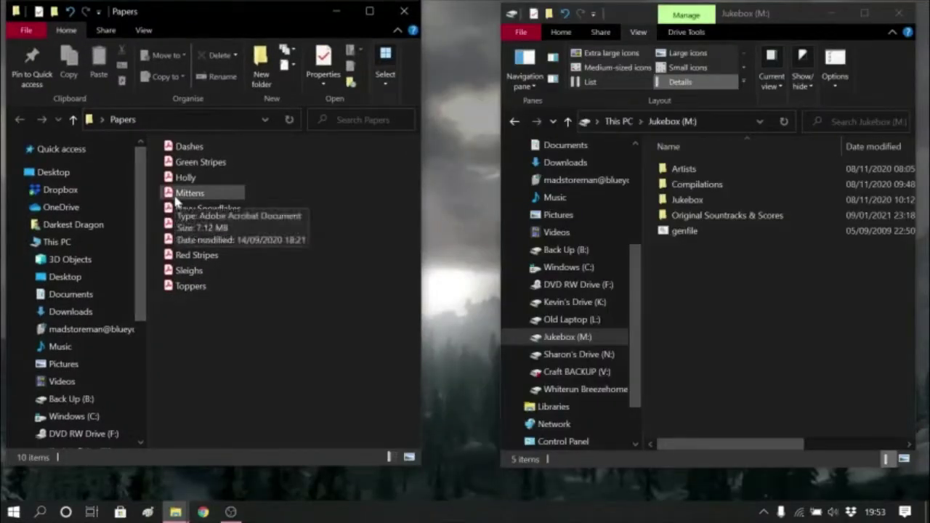
# Copy the Mittens PDF from the Papers folder to the Jukebox (M:) drive
pyautogui.click(176, 199)
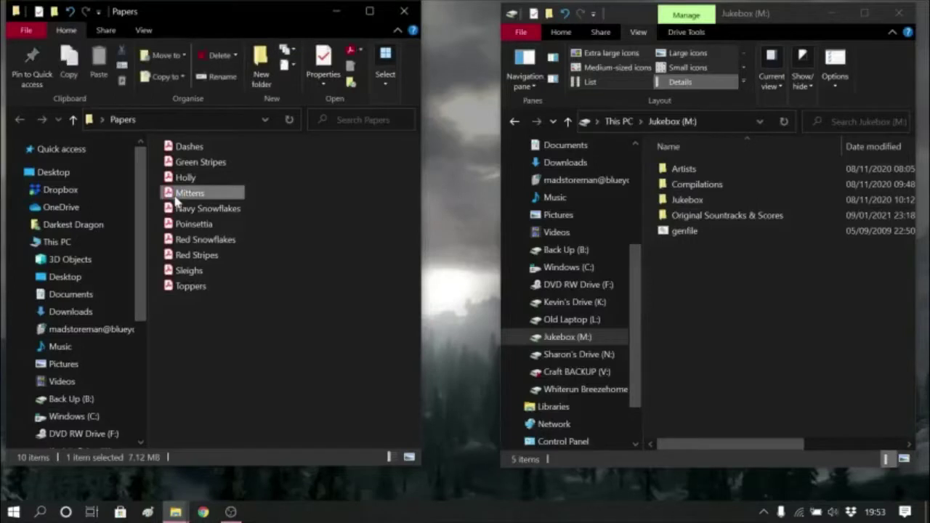
pyautogui.moveTo(177, 202); pyautogui.dragTo(808, 354)
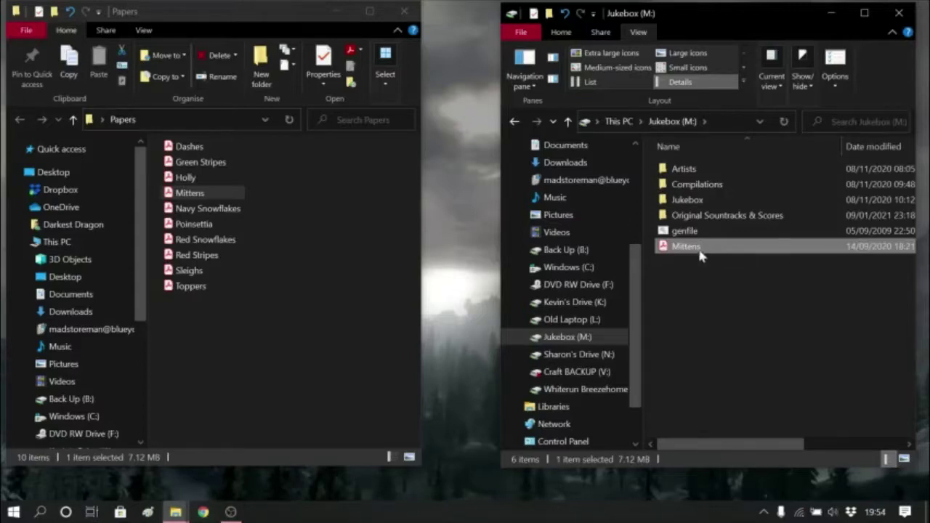
pyautogui.moveTo(700, 255)
# Check the commands offered for copying Mittens in the Papers folder and for pasting into the Jukebox (M:) drive, without running them
pyautogui.click(202, 192)
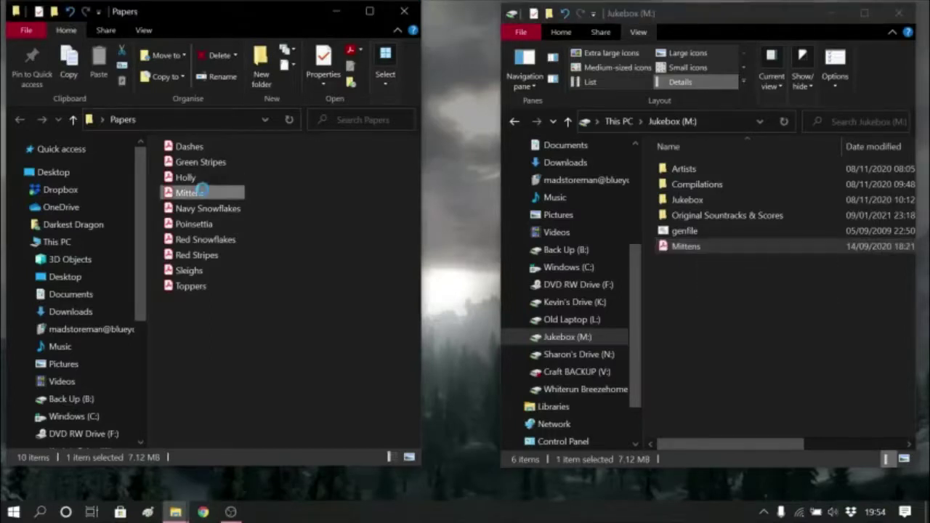
pyautogui.rightClick(202, 191)
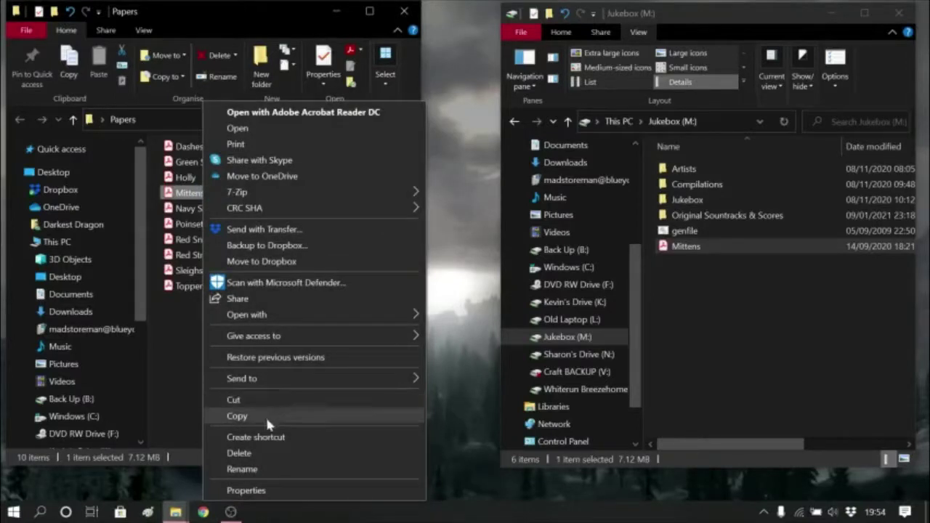
pyautogui.click(767, 398)
pyautogui.rightClick(765, 393)
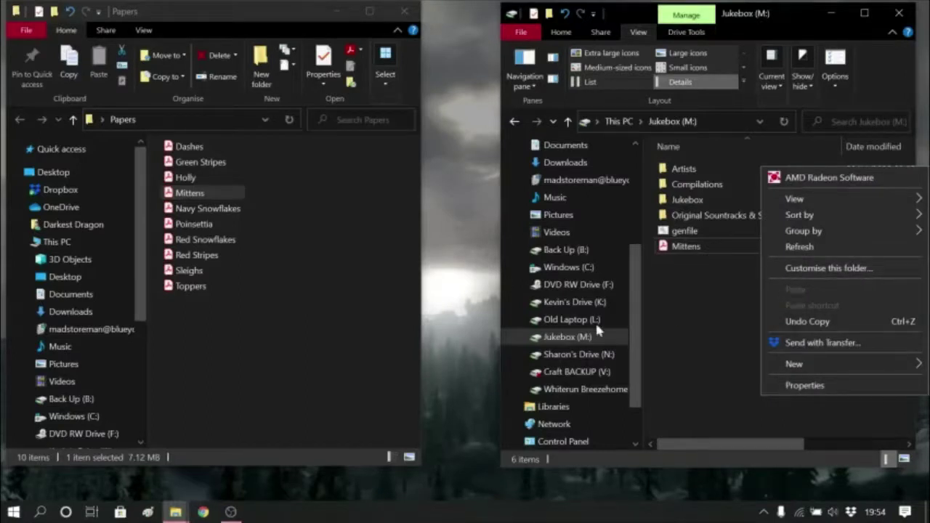
pyautogui.click(294, 303)
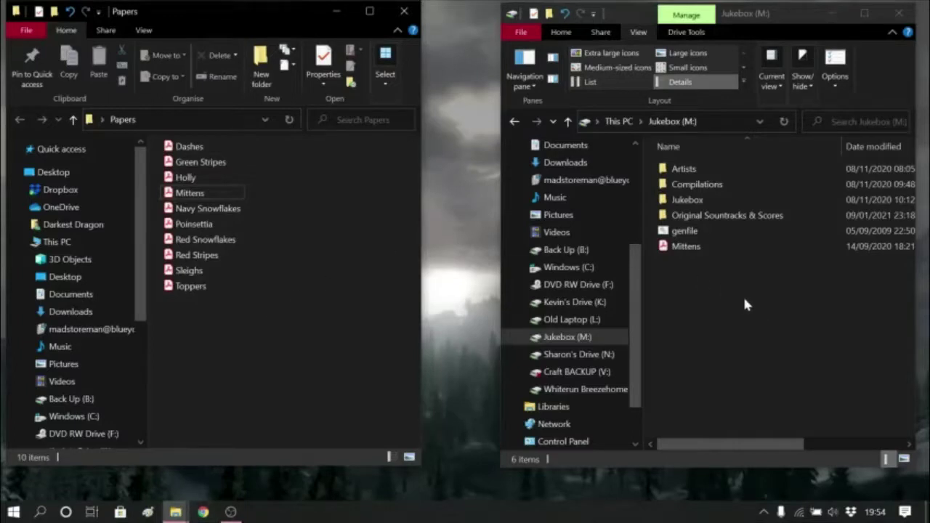
# Permanently delete the Mittens file from the Jukebox (M:) drive
pyautogui.click(697, 249)
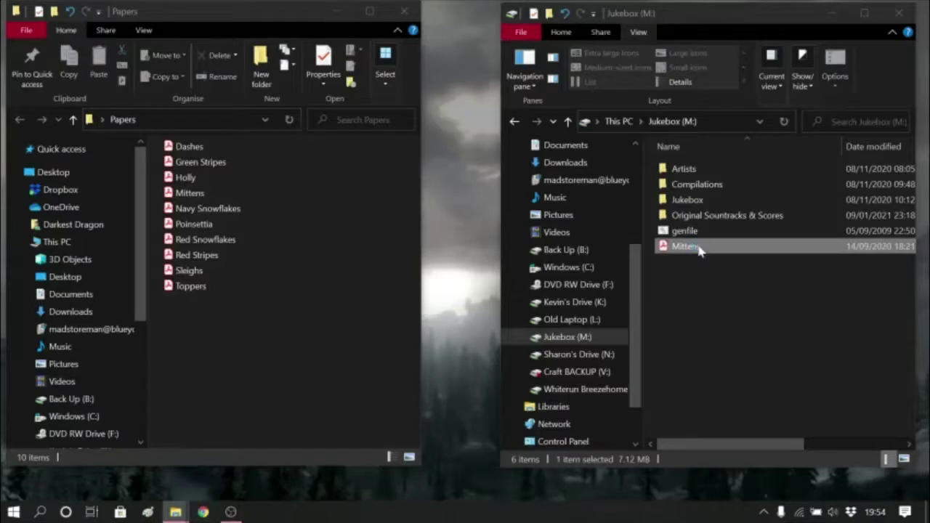
pyautogui.rightClick(698, 249)
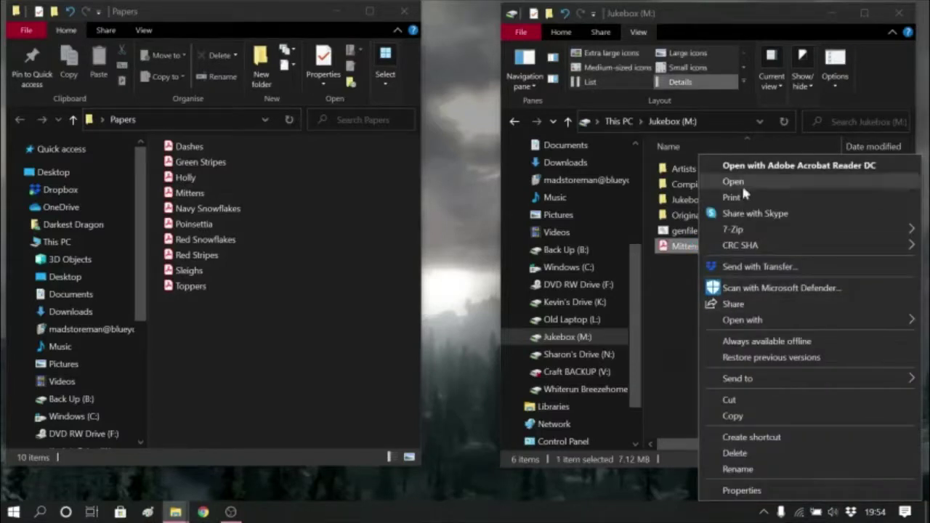
pyautogui.click(754, 451)
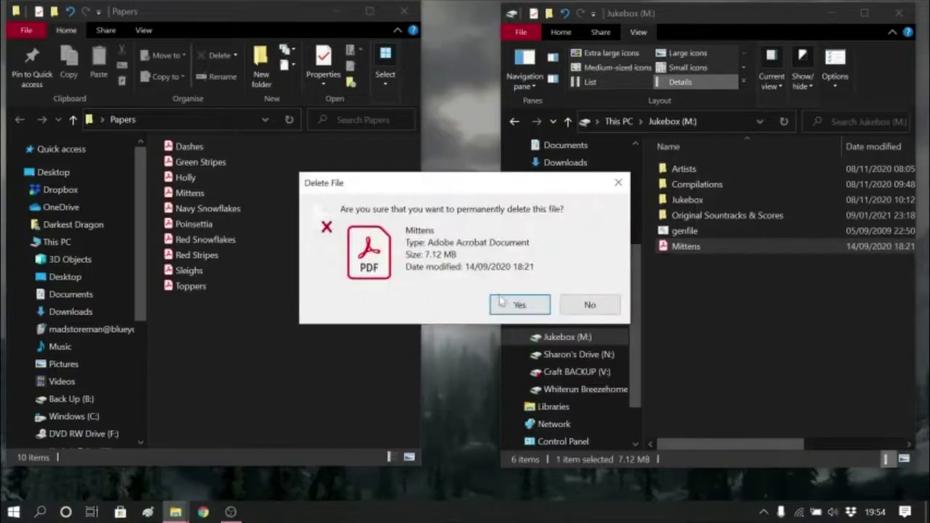
pyautogui.click(506, 305)
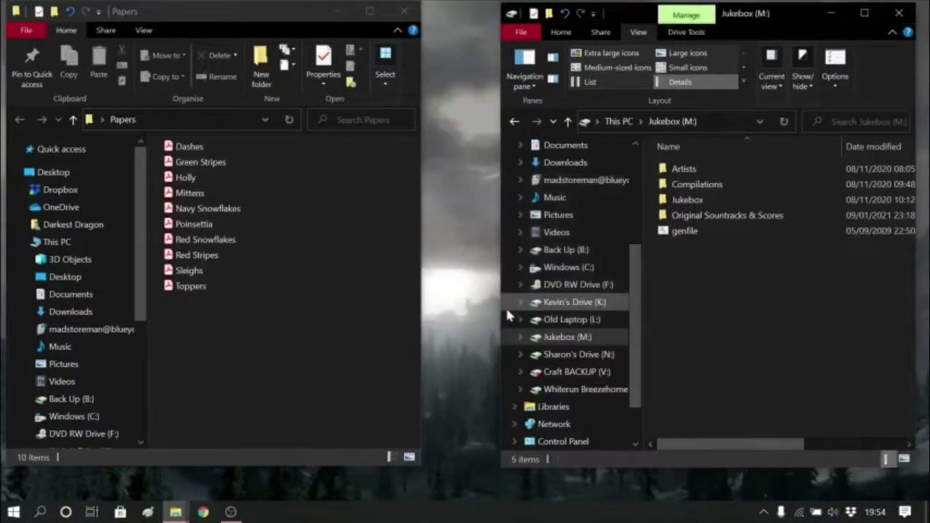
# Close the Jukebox (M:) and Papers windows and show This PC in a new maximised File Explorer window
pyautogui.click(899, 12)
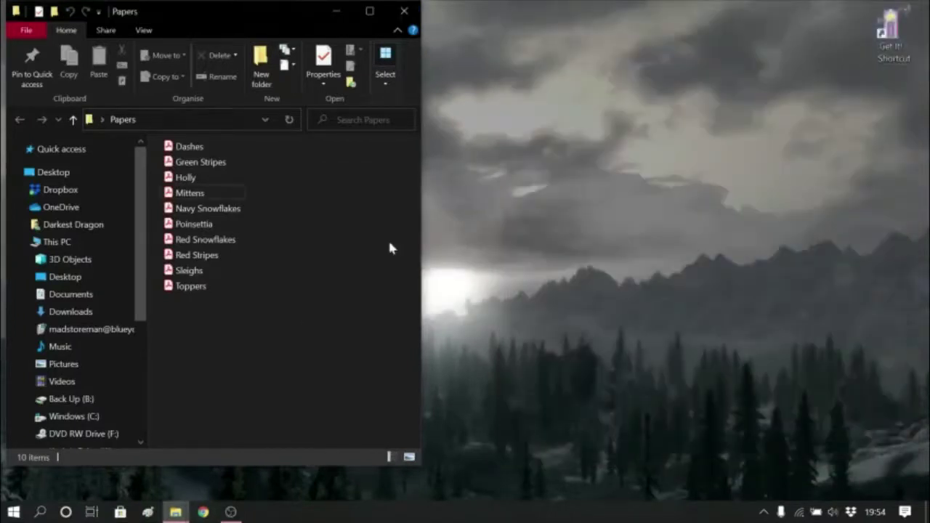
pyautogui.click(404, 12)
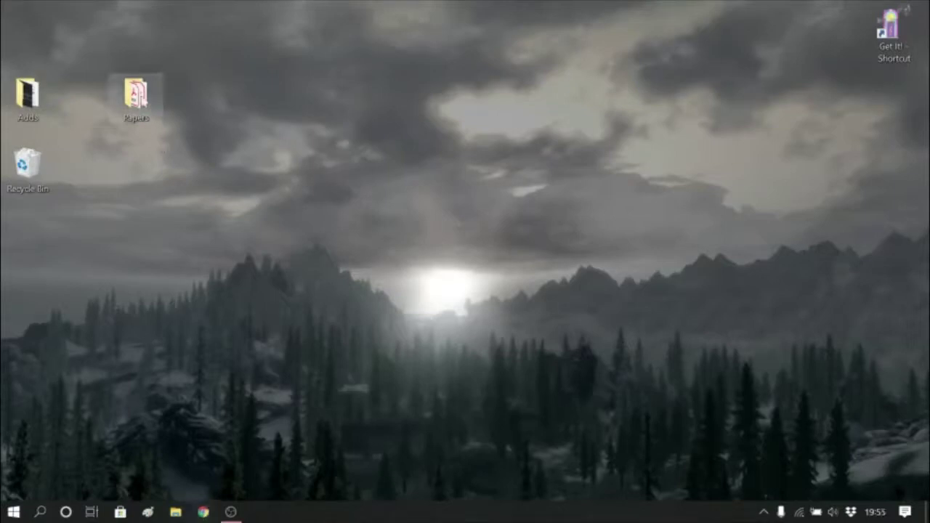
pyautogui.click(175, 512)
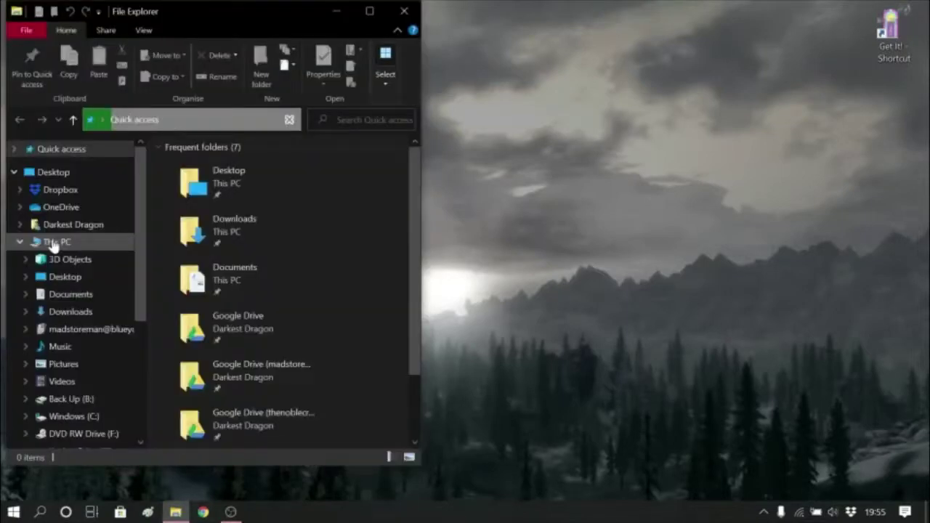
pyautogui.press('super+Up')
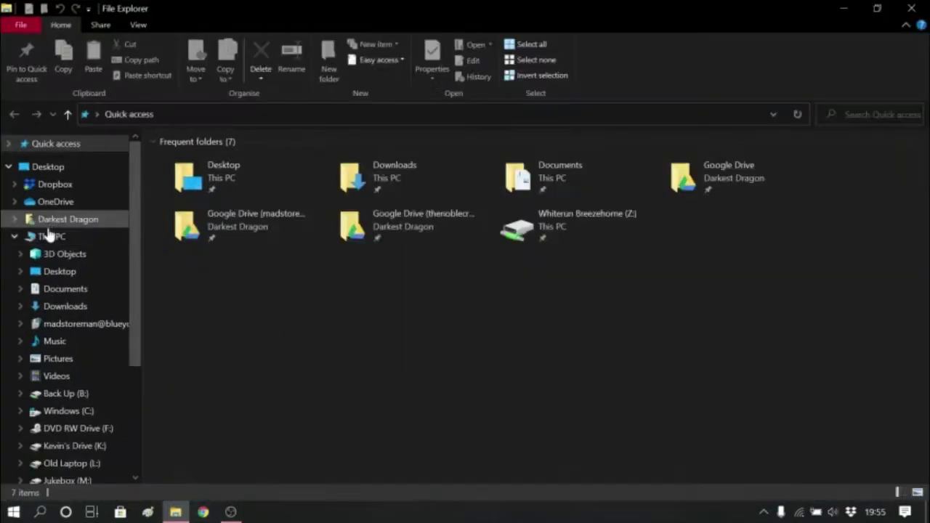
pyautogui.click(47, 240)
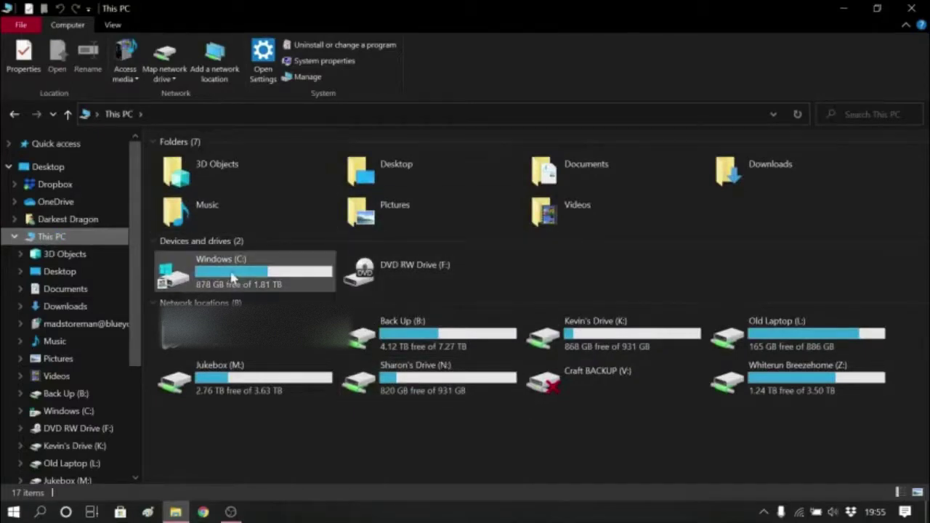
# Examine the drives under This PC, highlighting Windows (C:), DVD RW Drive (F:) and the group of network locations
pyautogui.click(231, 278)
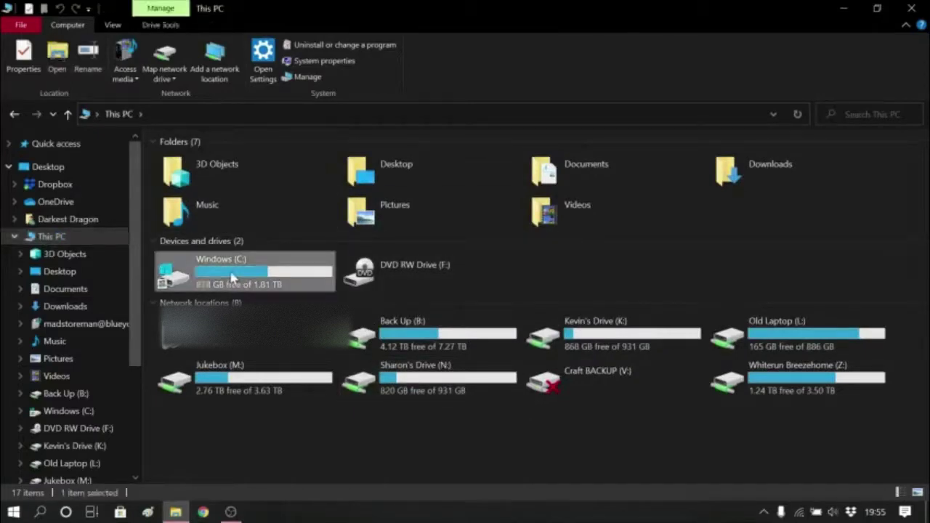
pyautogui.click(387, 273)
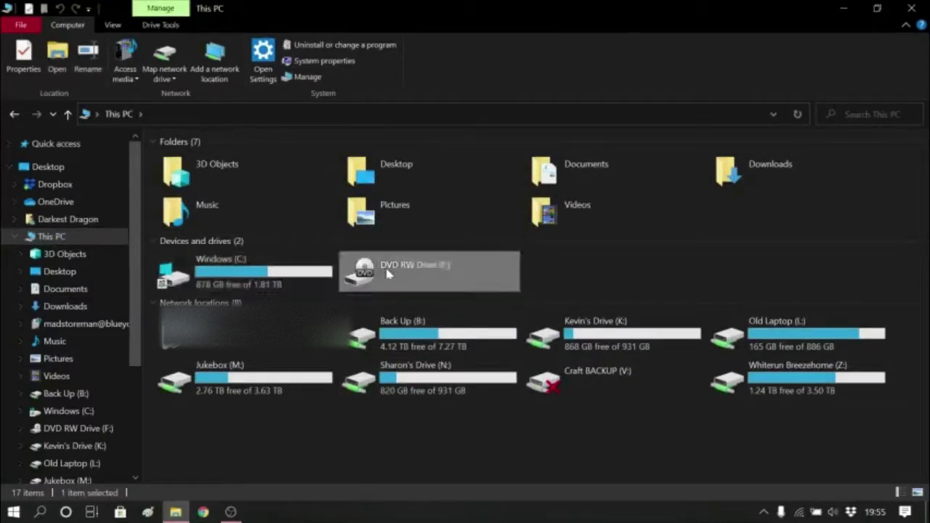
pyautogui.click(695, 259)
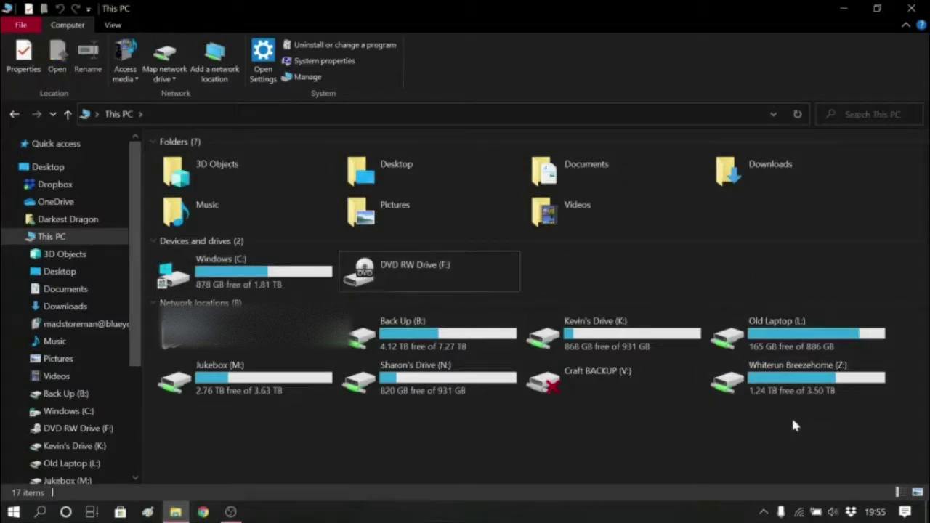
pyautogui.moveTo(792, 419); pyautogui.dragTo(311, 372)
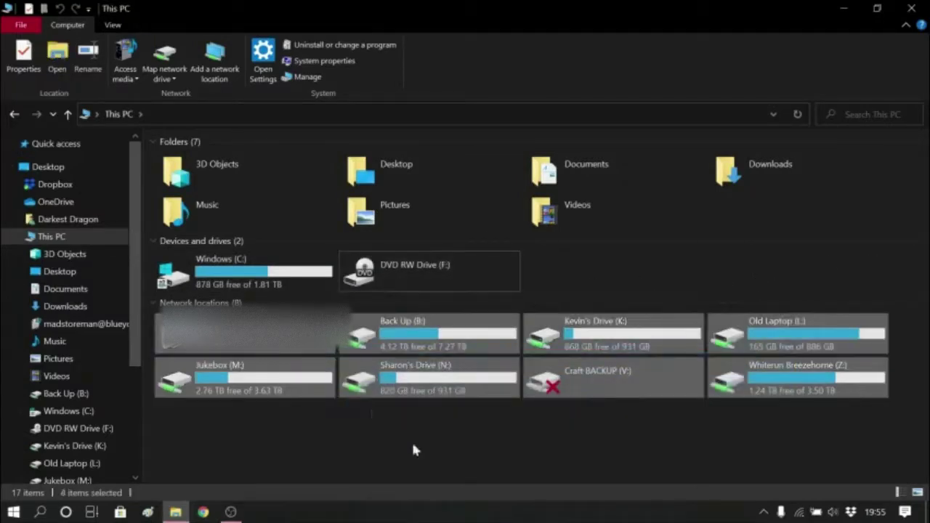
pyautogui.click(444, 472)
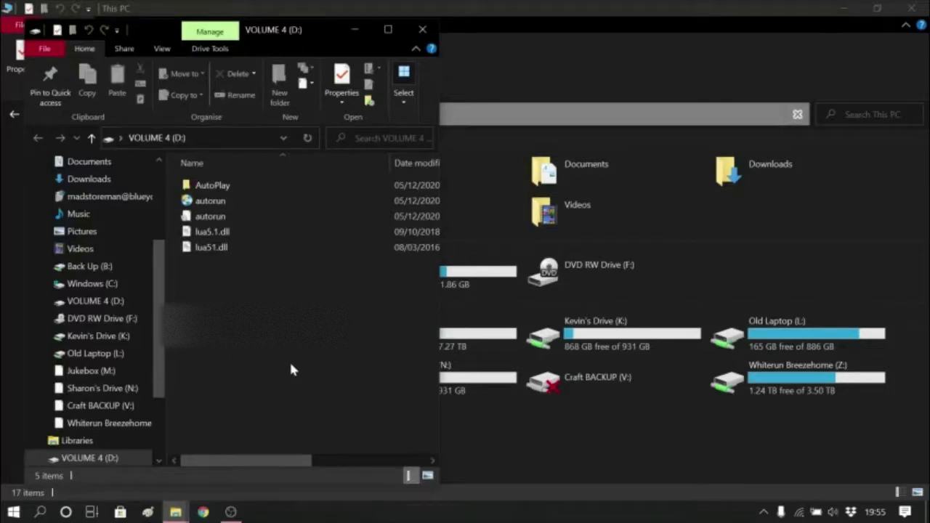
# Close the separate VOLUME 4 (D:) window and open that drive from This PC instead
pyautogui.hotkey('alt', 'F4')
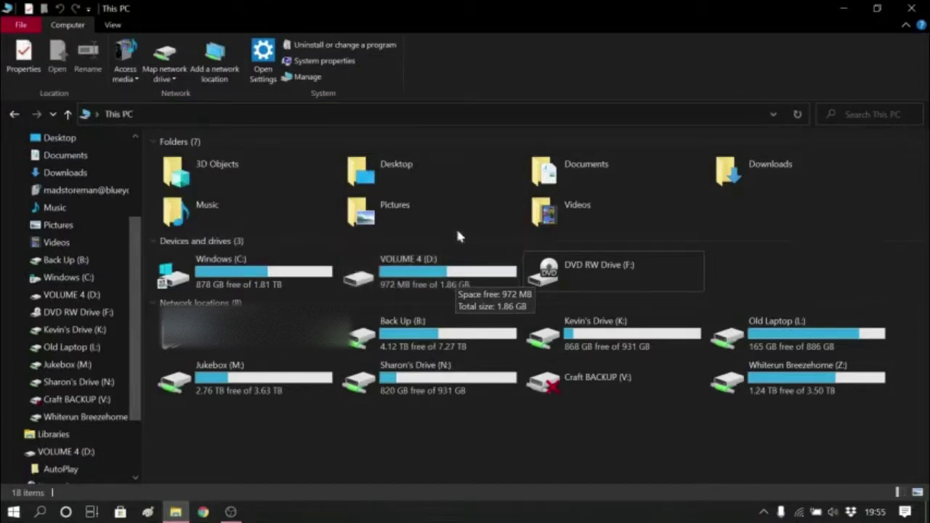
pyautogui.click(457, 285)
pyautogui.doubleClick(458, 286)
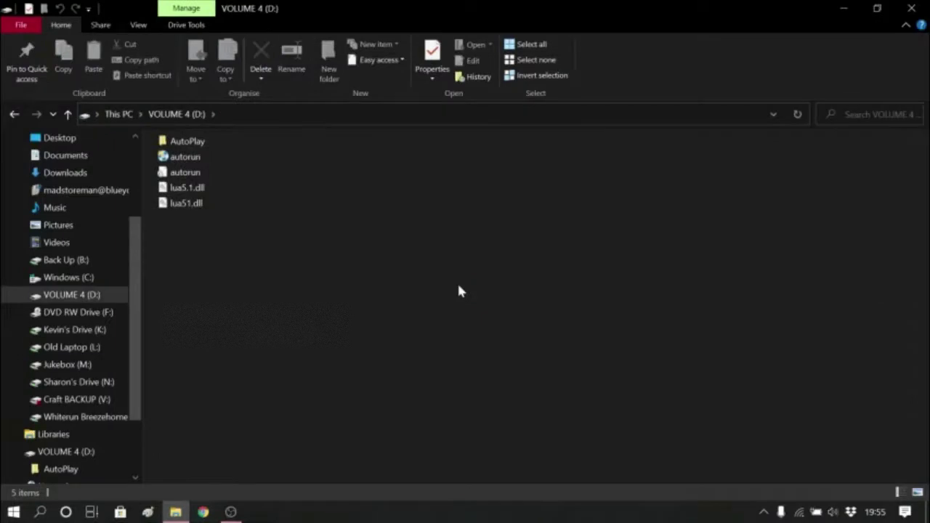
# Run the autorun application on VOLUME 4 (D:) to view its start screen, then close it and return to This PC
pyautogui.doubleClick(183, 156)
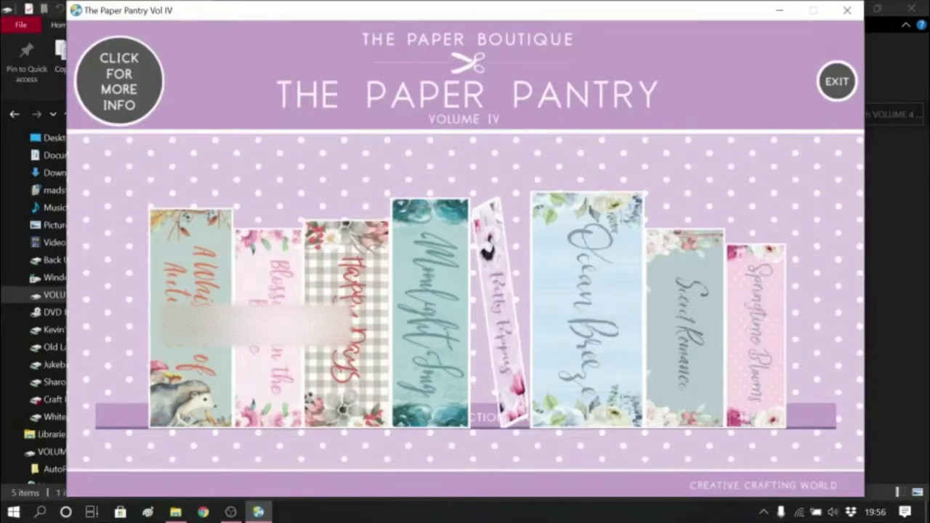
pyautogui.click(849, 13)
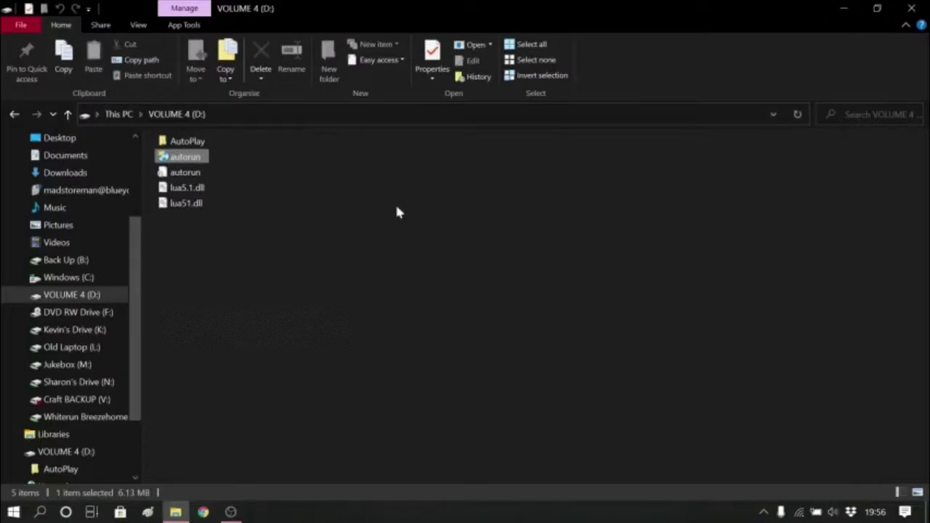
pyautogui.click(12, 116)
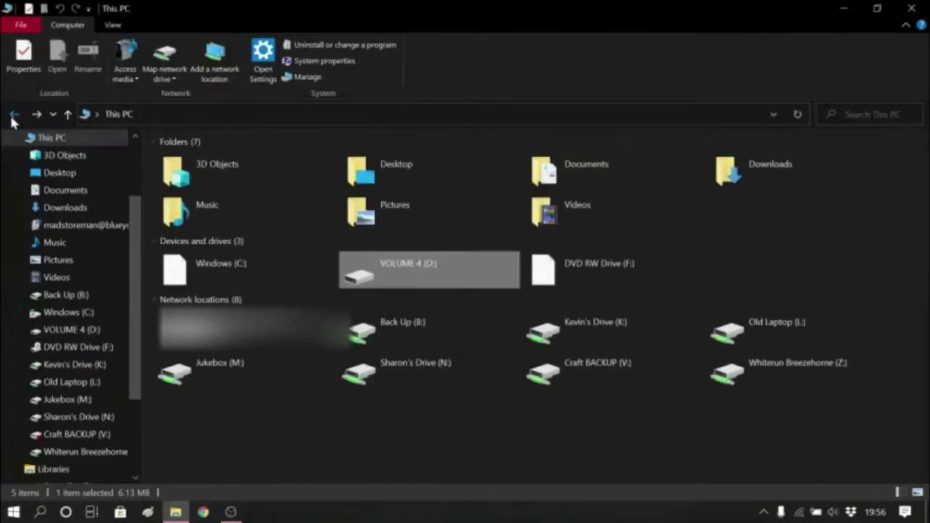
pyautogui.click(408, 445)
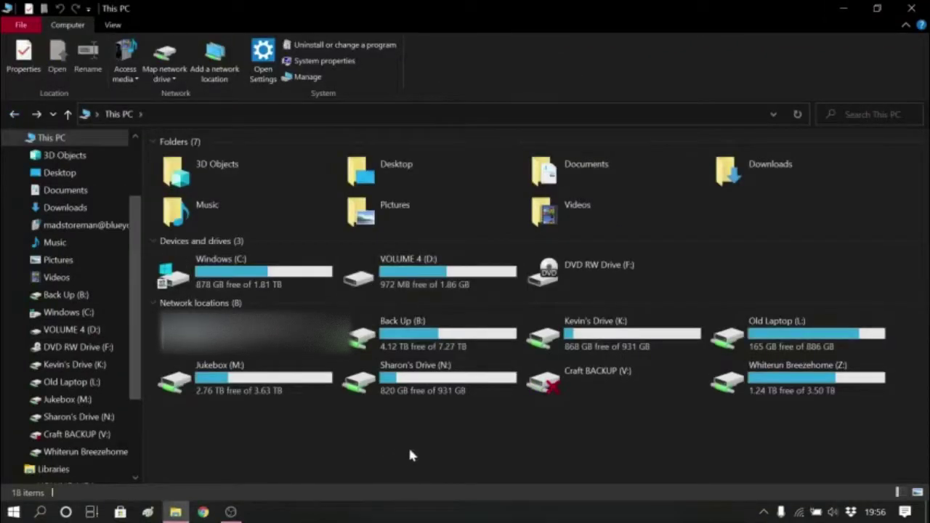
# Open the Images folder inside AutoPlay on VOLUME 4 (D:) and look through its image files
pyautogui.doubleClick(411, 284)
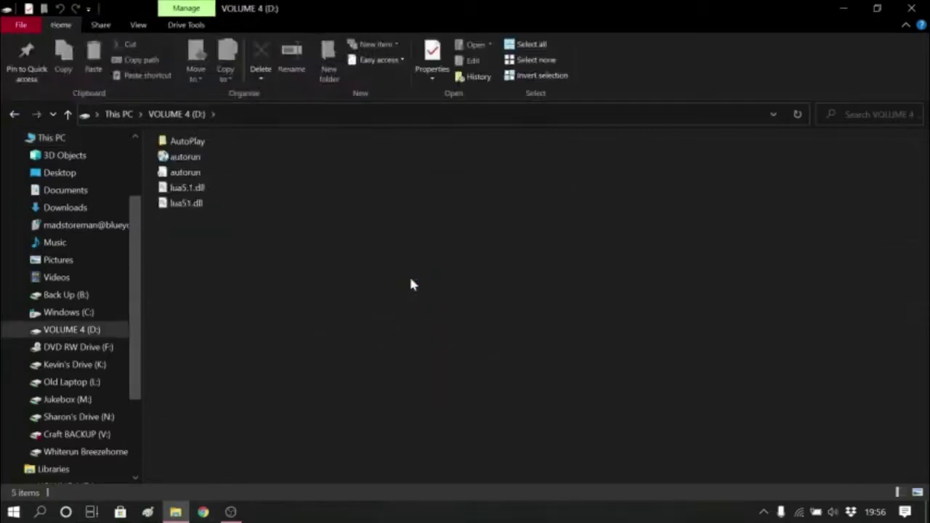
pyautogui.doubleClick(201, 145)
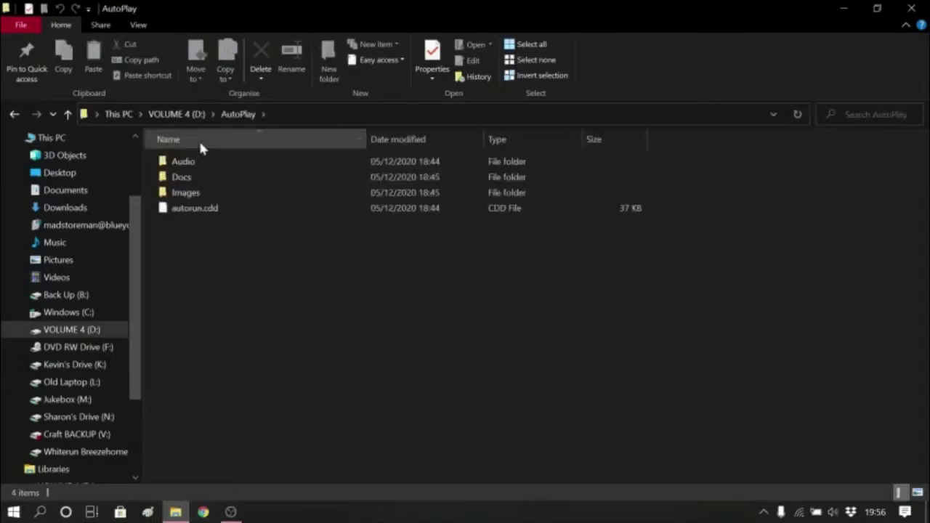
pyautogui.click(180, 183)
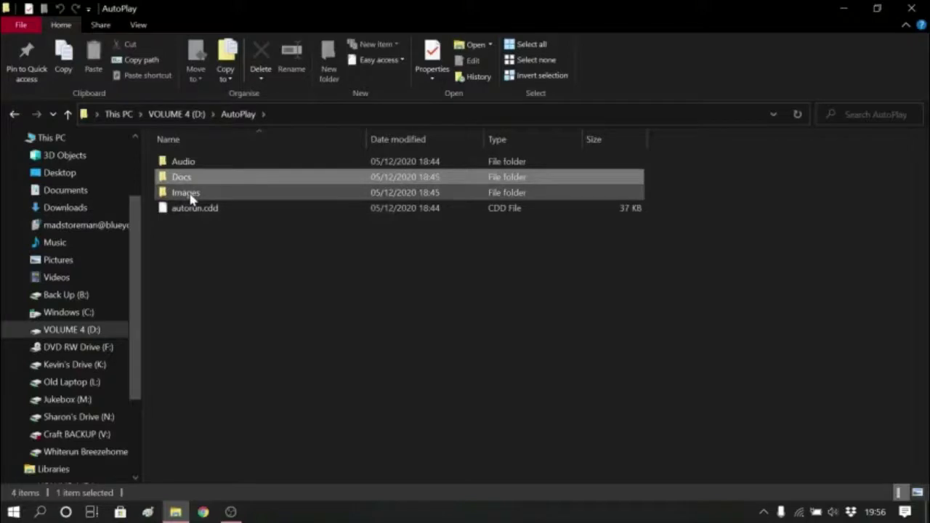
pyautogui.doubleClick(187, 193)
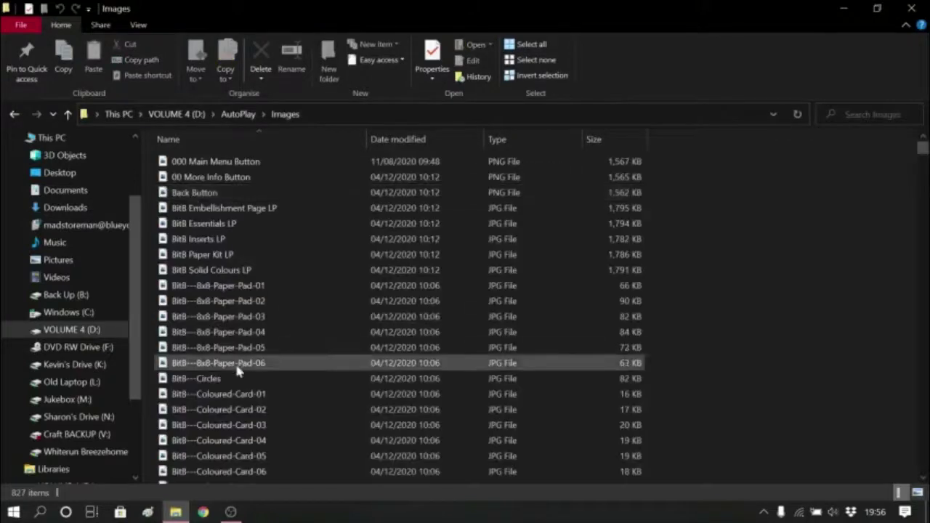
pyautogui.scroll(-8, 226, 373)
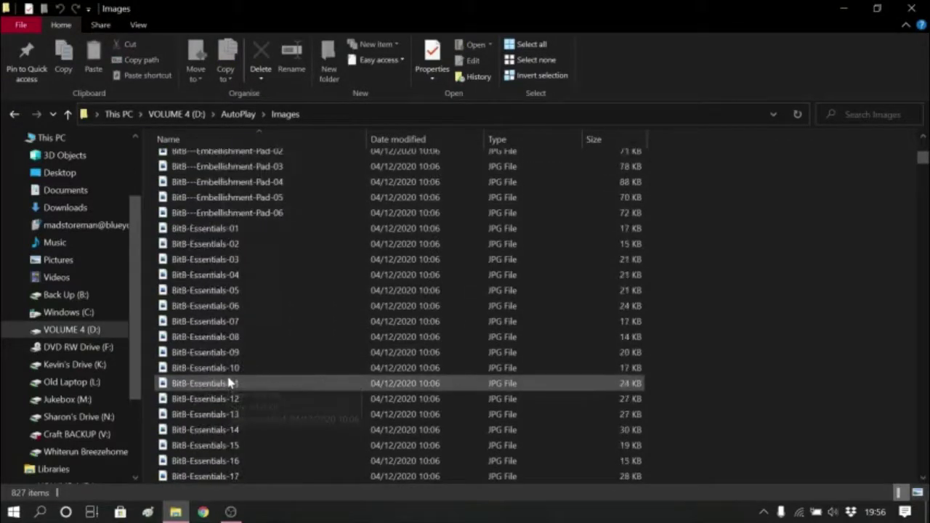
pyautogui.scroll(8, 229, 383)
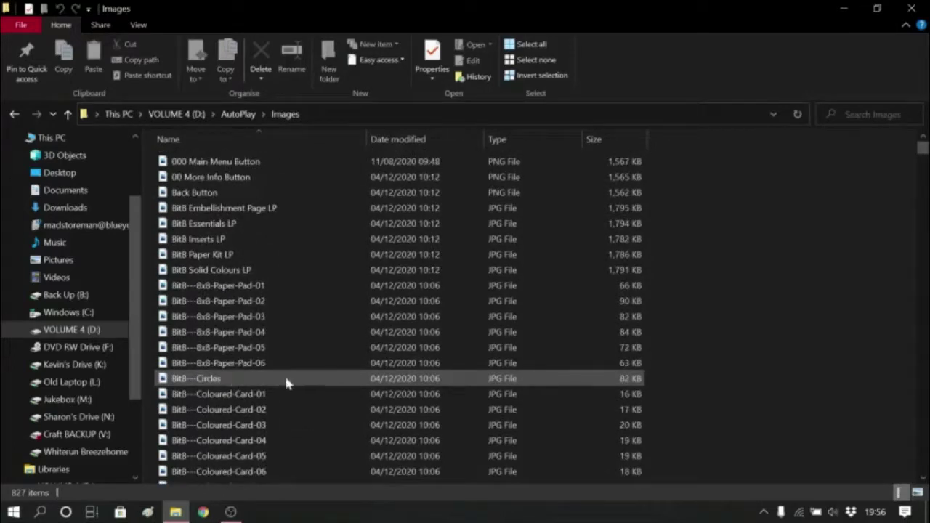
pyautogui.scroll(-3, 492, 383)
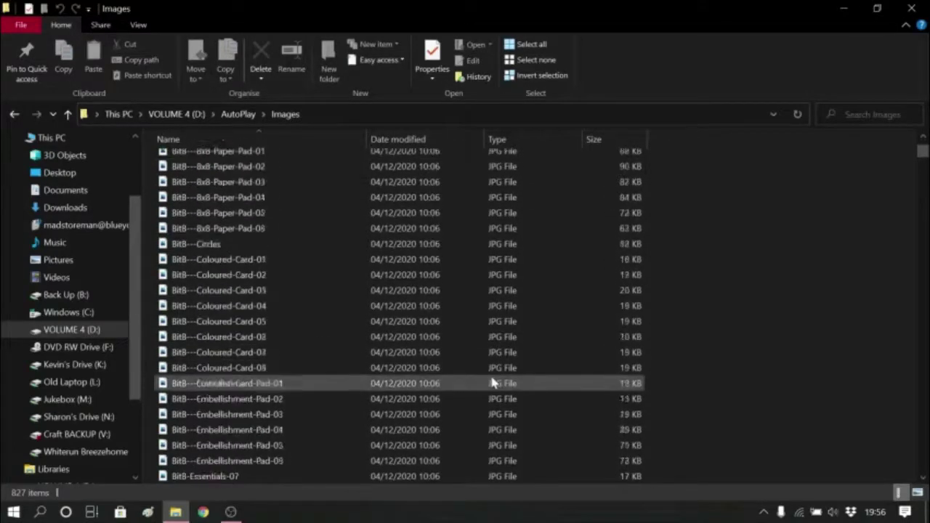
pyautogui.scroll(-20, 492, 383)
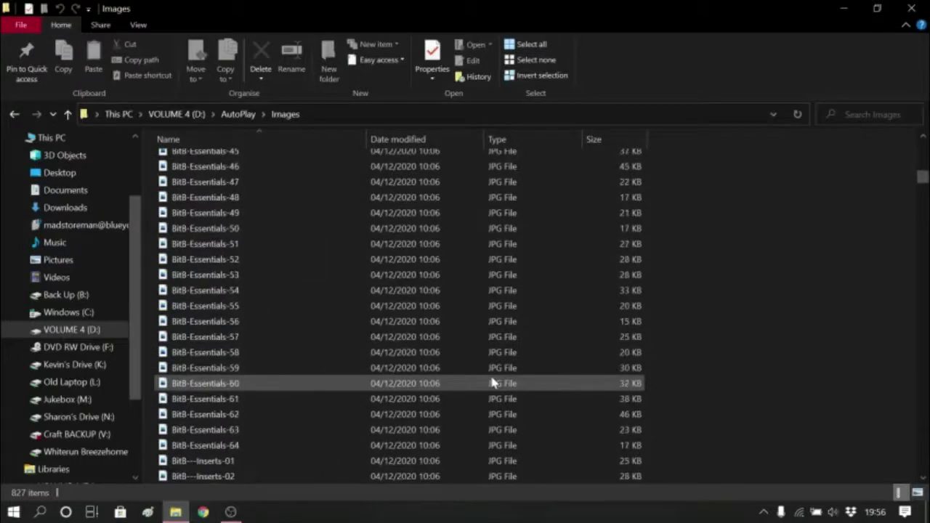
pyautogui.scroll(-15, 492, 383)
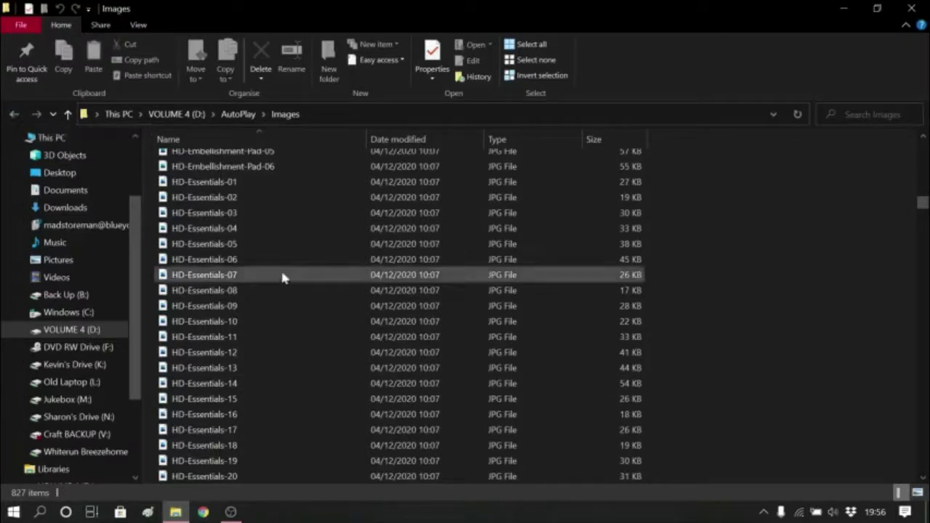
# Open the image HD-Essentials-07, enlarge it in stages to inspect it, and close the viewer
pyautogui.click(454, 284)
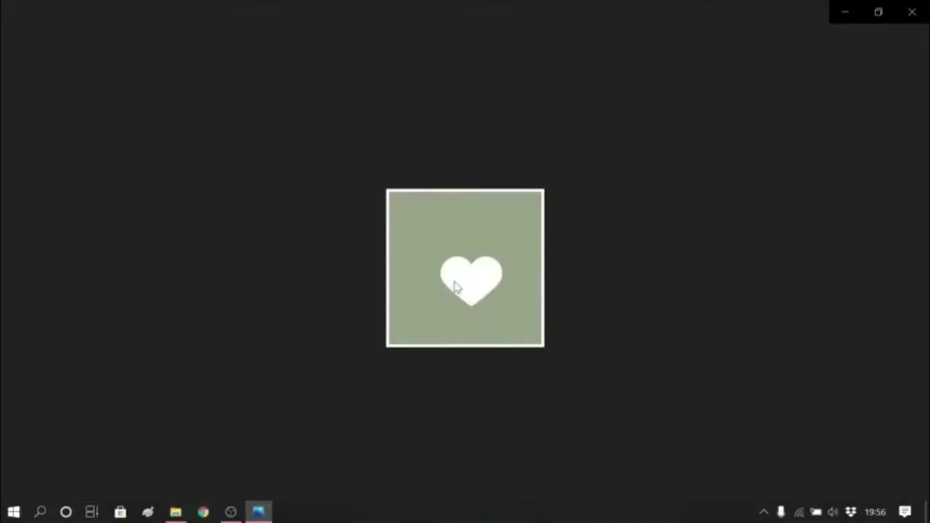
pyautogui.moveTo(490, 266)
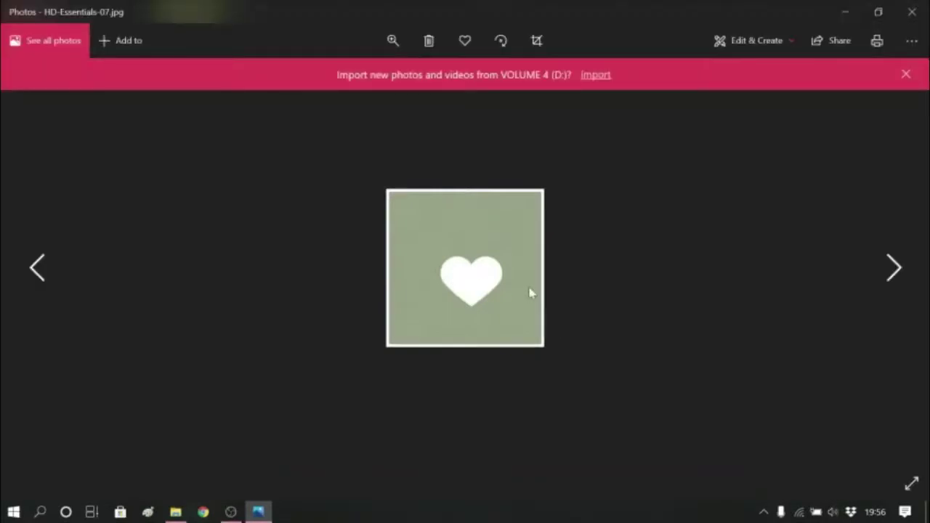
pyautogui.click(391, 40)
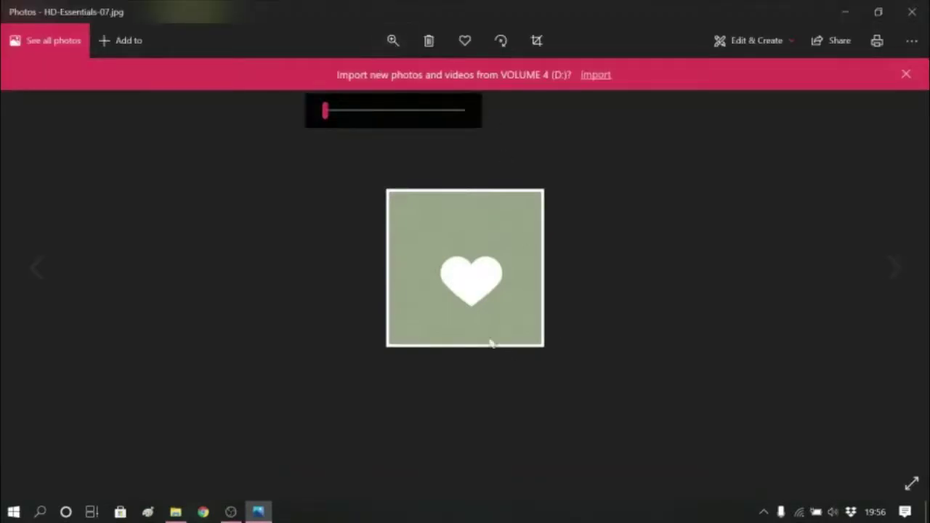
pyautogui.click(365, 113)
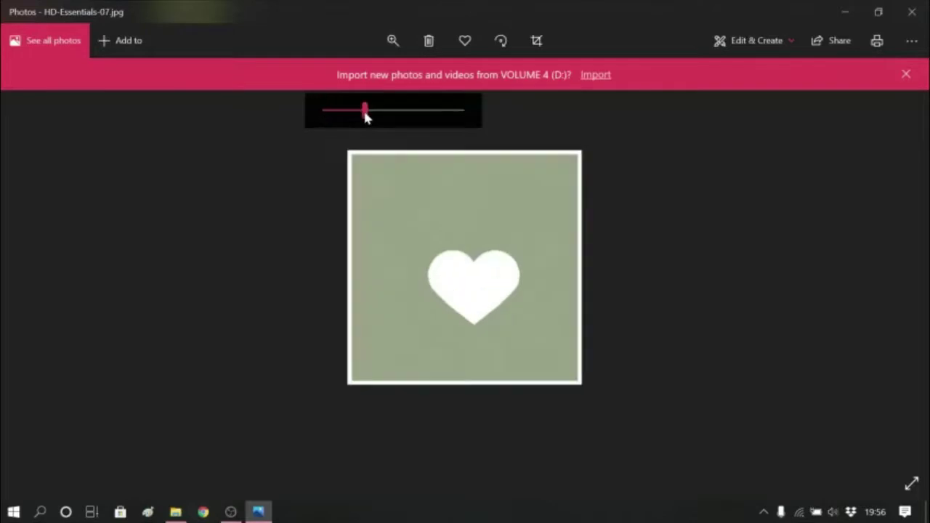
pyautogui.click(389, 112)
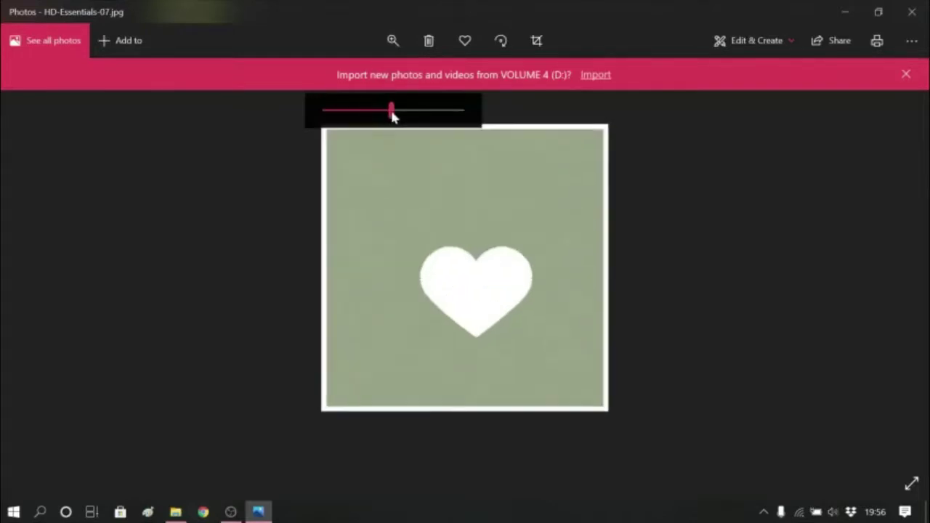
pyautogui.click(430, 115)
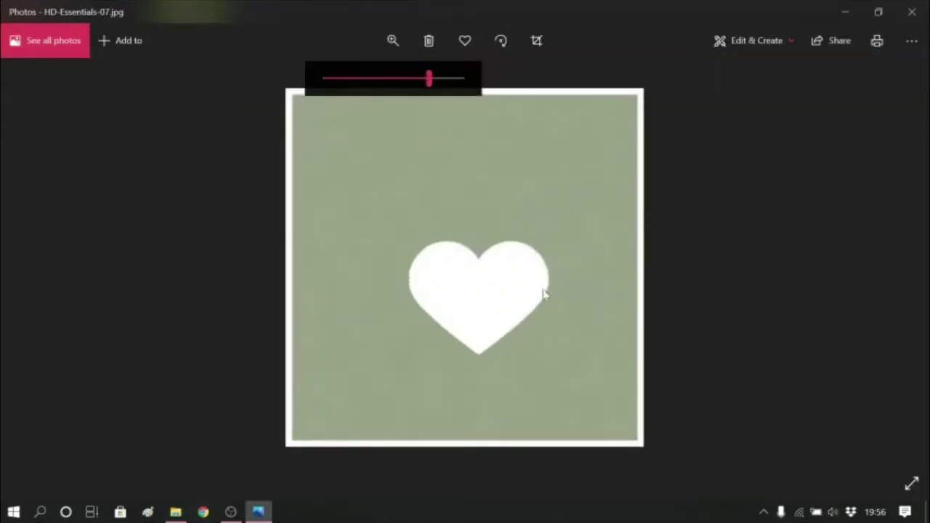
pyautogui.click(917, 12)
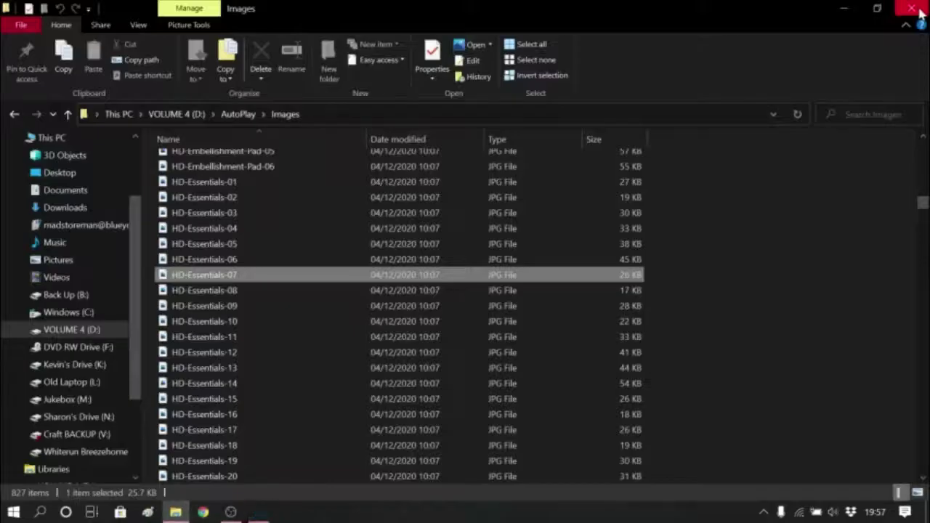
# Go back to AutoPlay, open its Docs folder and show the PDF files in List layout
pyautogui.click(242, 117)
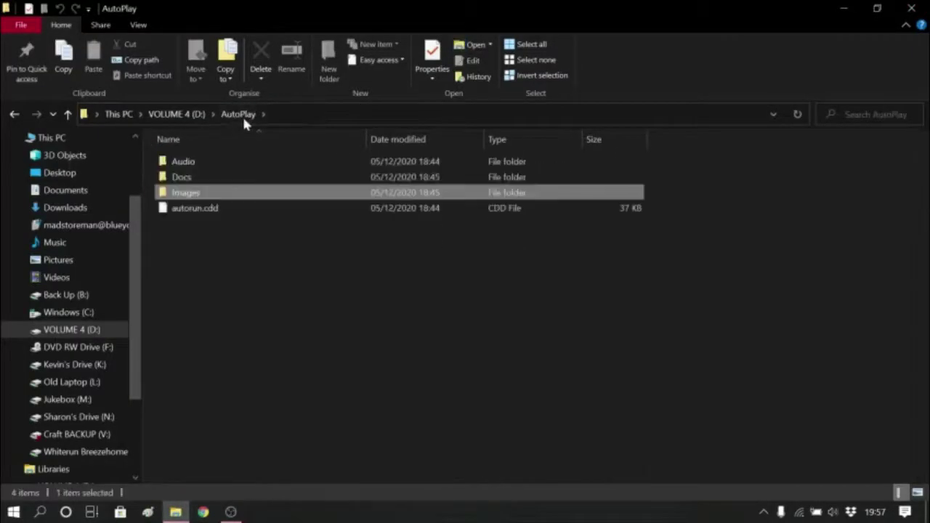
pyautogui.doubleClick(182, 178)
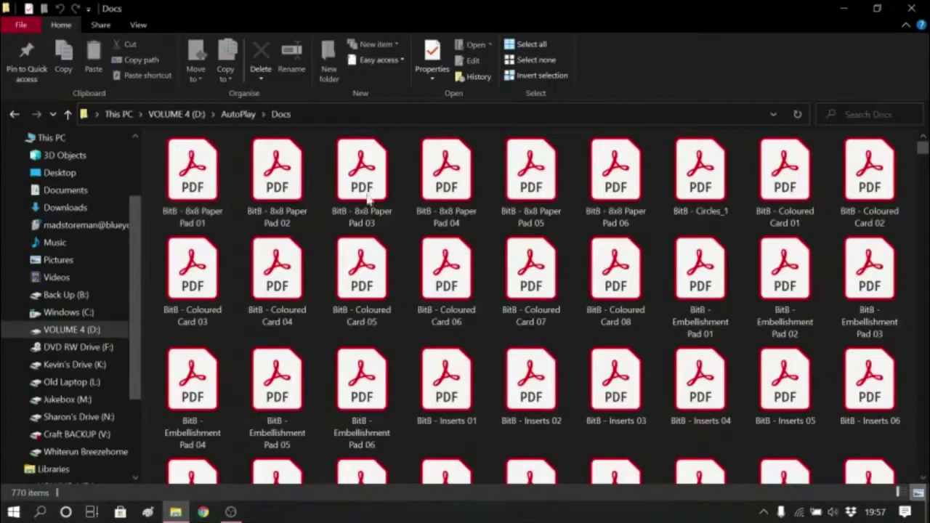
pyautogui.click(138, 26)
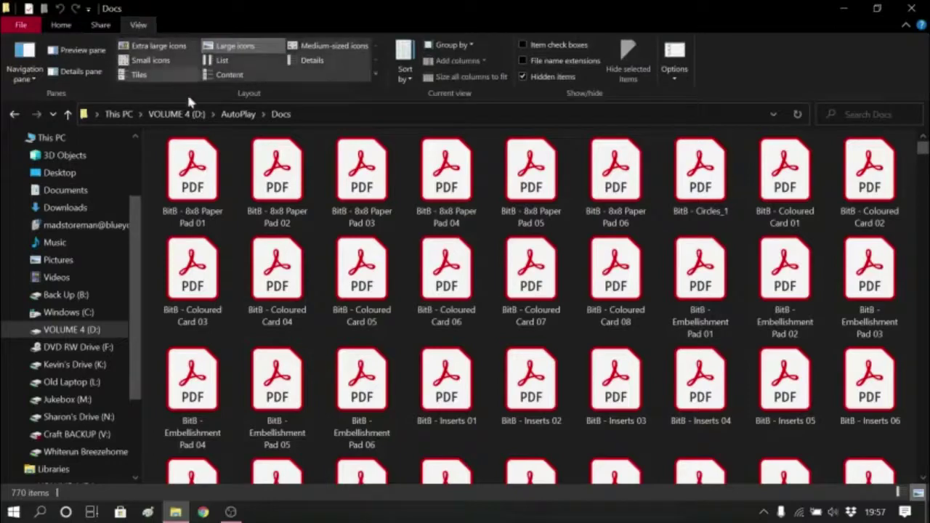
pyautogui.click(226, 62)
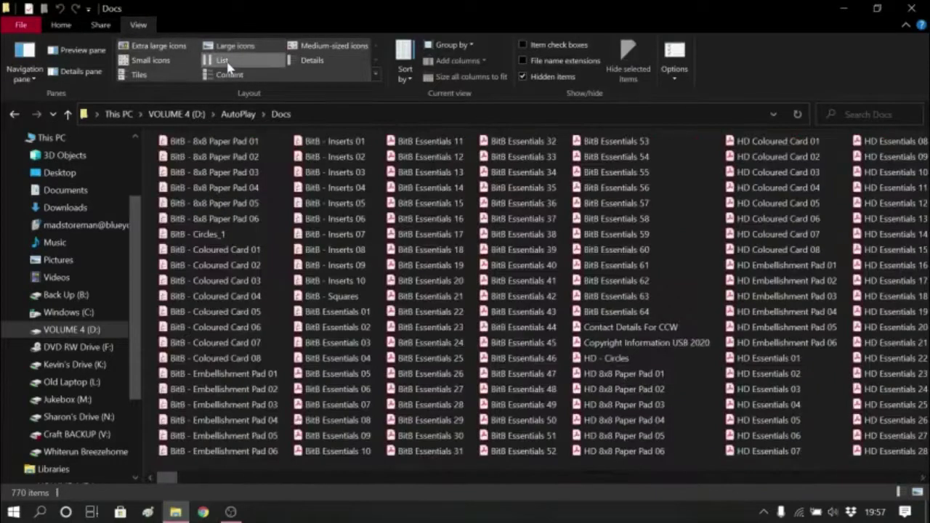
# Open the PDF BitB Essentials 62 to view it, then close both the document and the Docs folder window
pyautogui.click(625, 283)
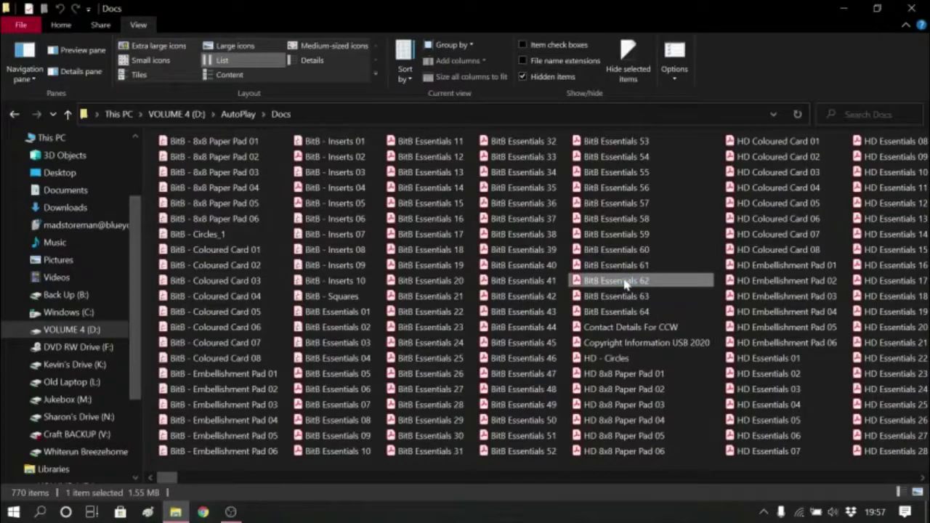
pyautogui.doubleClick(625, 284)
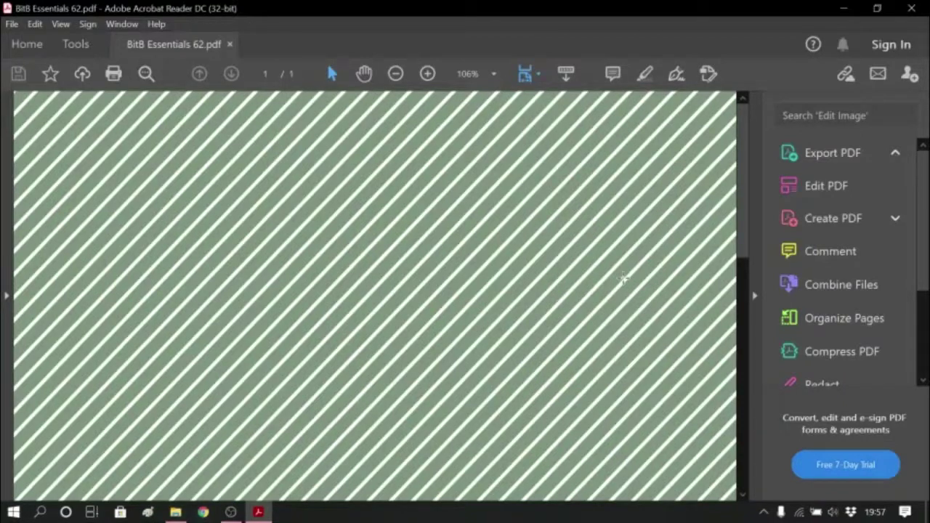
pyautogui.click(923, 7)
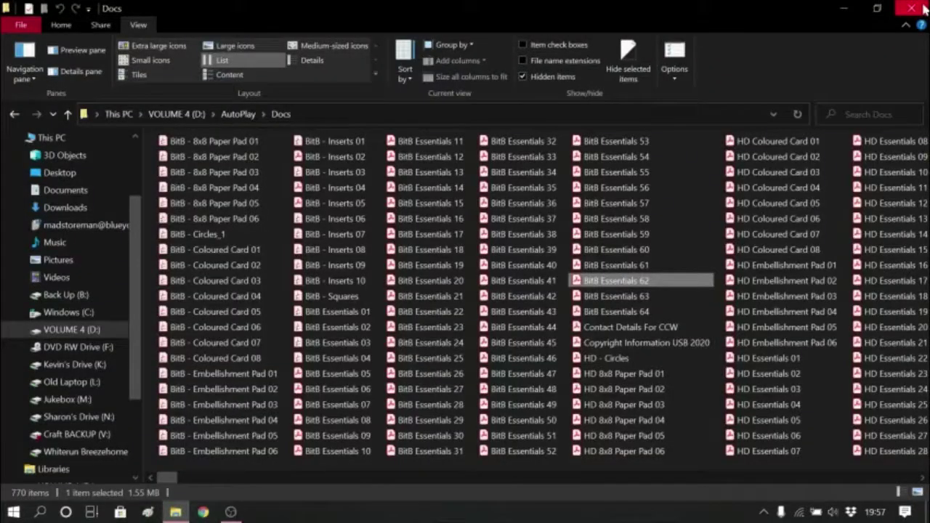
pyautogui.click(923, 8)
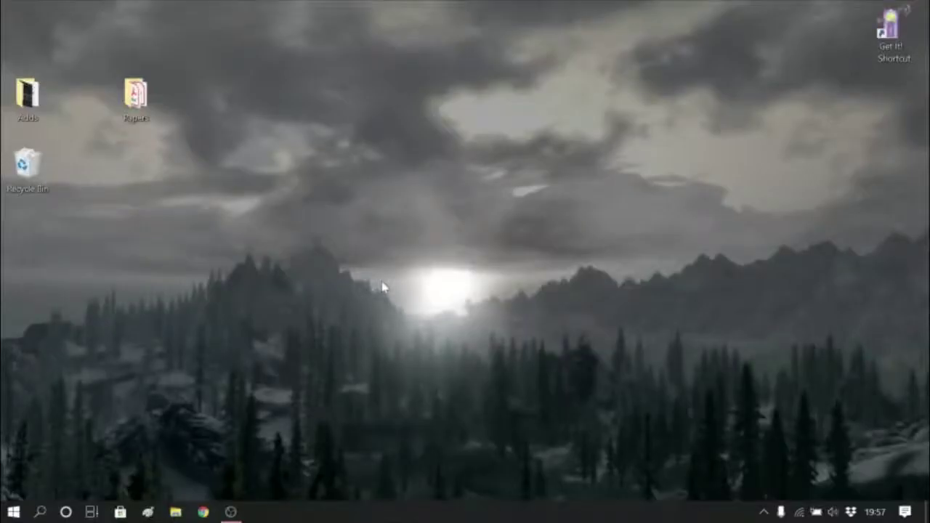